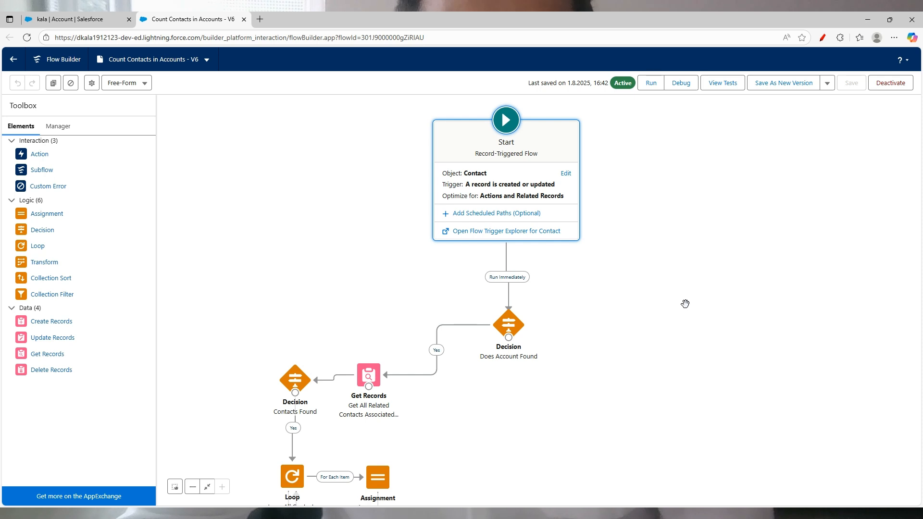
# Step: Scroll the flow canvas to bring the Start element into view
pyautogui.scroll(-1, 685, 304)
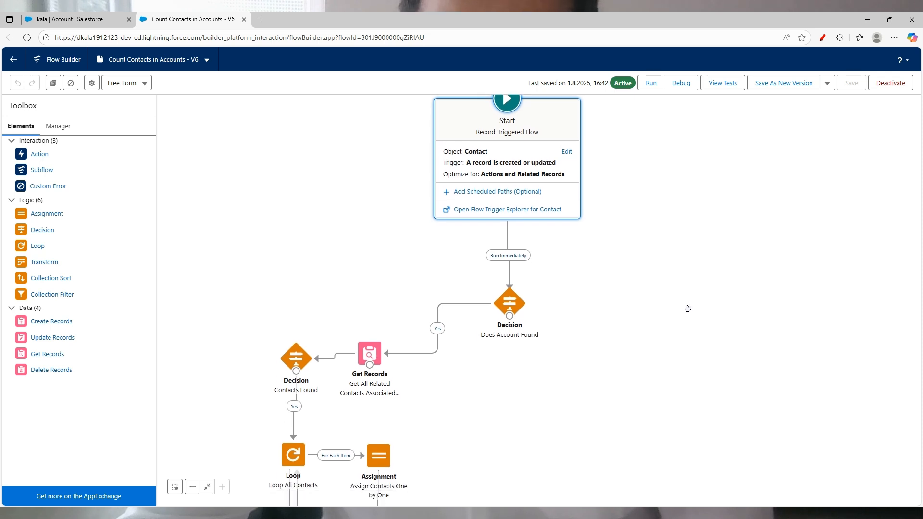
pyautogui.scroll(-1, 681, 281)
pyautogui.moveTo(686, 255); pyautogui.dragTo(686, 283)
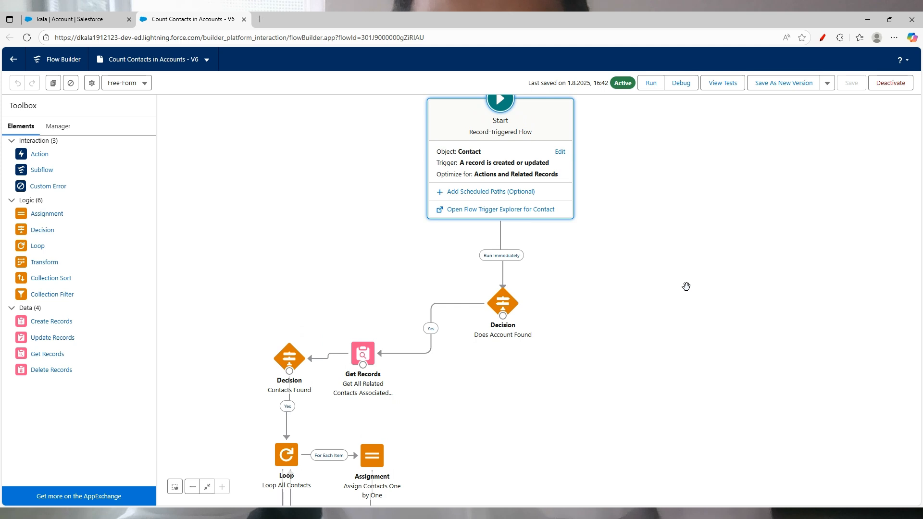
# Step: On the kala account record, circle the Count of Contacts value of 4
pyautogui.click(65, 20)
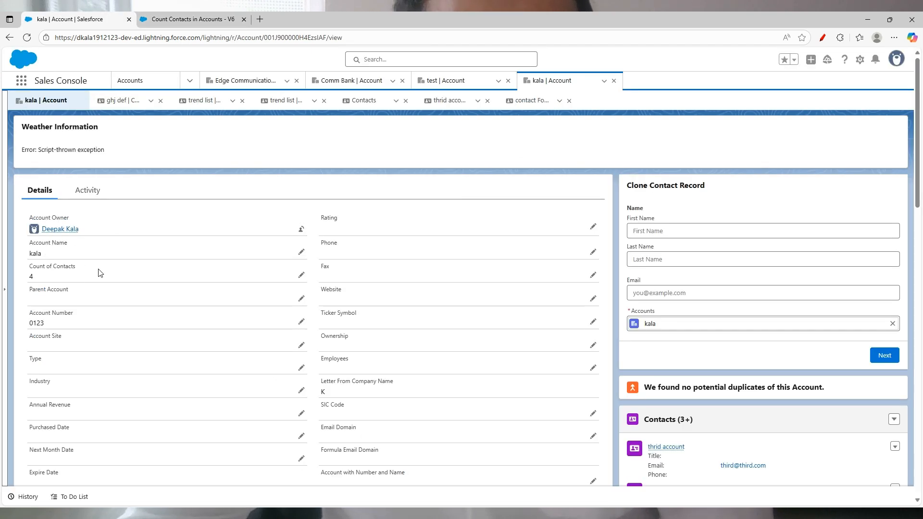
pyautogui.scroll(-2, 702, 350)
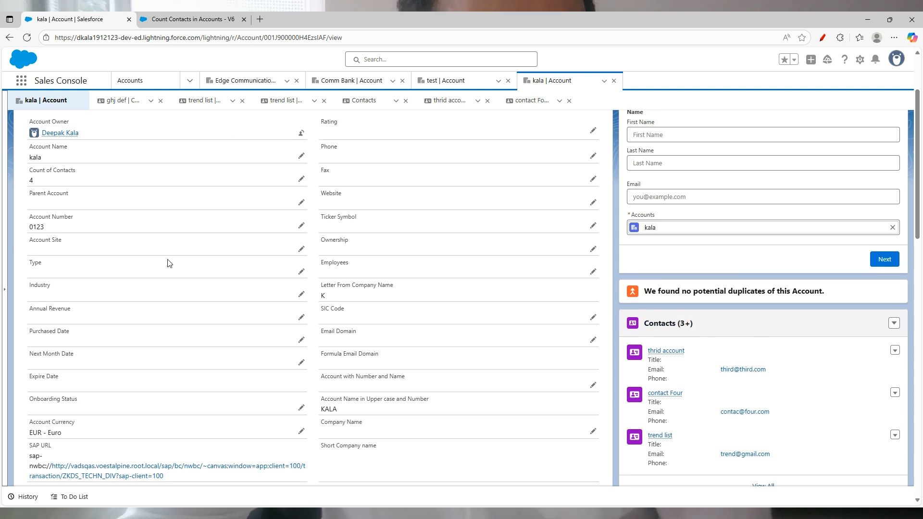
pyautogui.scroll(1, 184, 262)
pyautogui.click(824, 37)
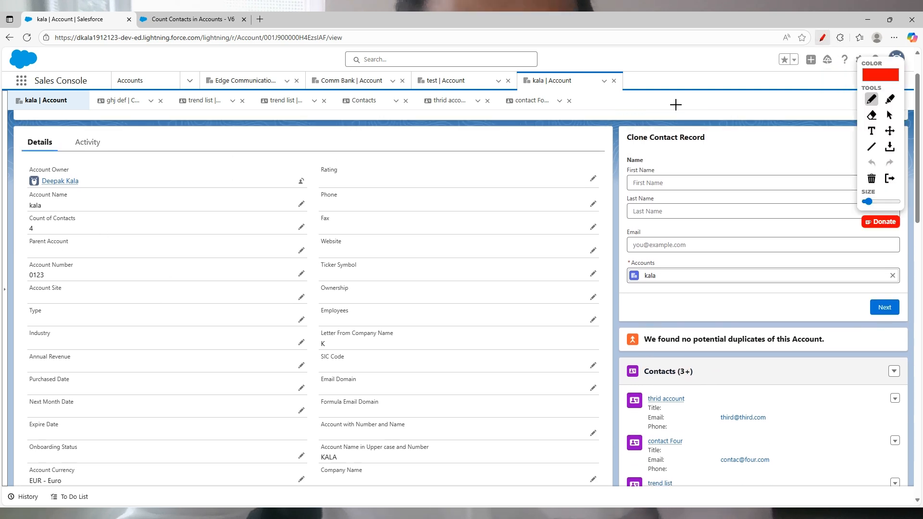
pyautogui.moveTo(79, 212)
pyautogui.mouseDown()
pyautogui.moveTo(28, 213)
pyautogui.moveTo(46, 240)
pyautogui.moveTo(78, 212)
pyautogui.mouseUp()
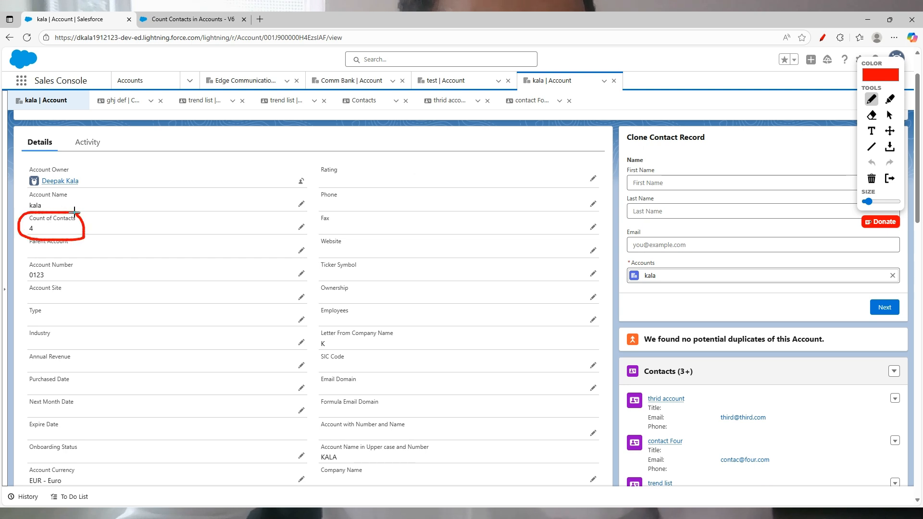
pyautogui.click(827, 38)
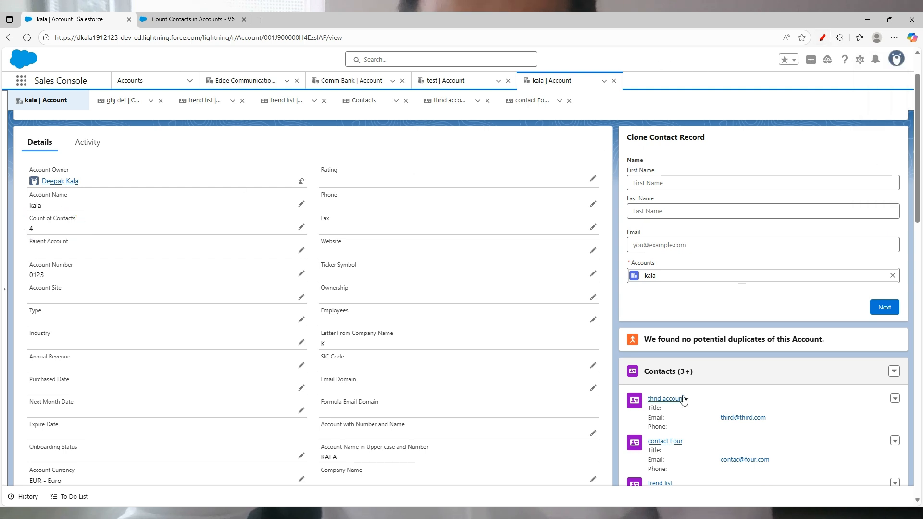
pyautogui.scroll(-2, 688, 392)
pyautogui.scroll(2, 698, 391)
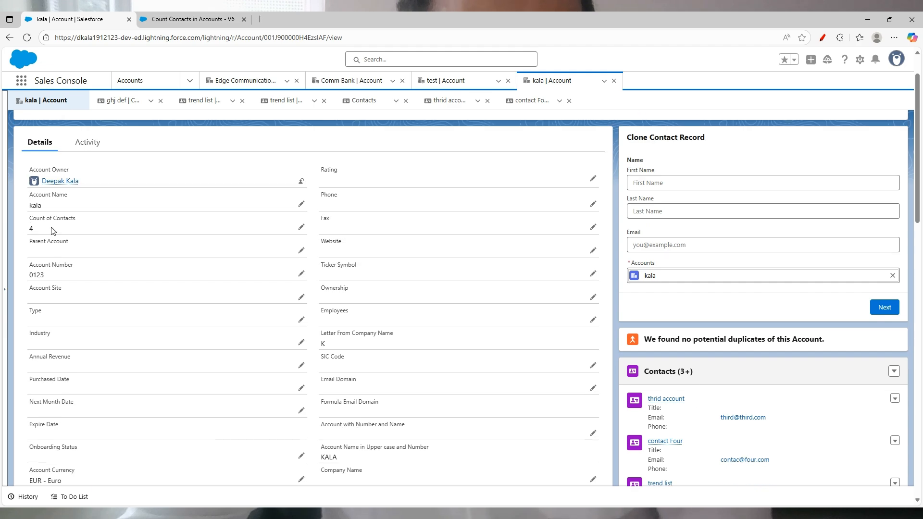
pyautogui.scroll(-3, 709, 294)
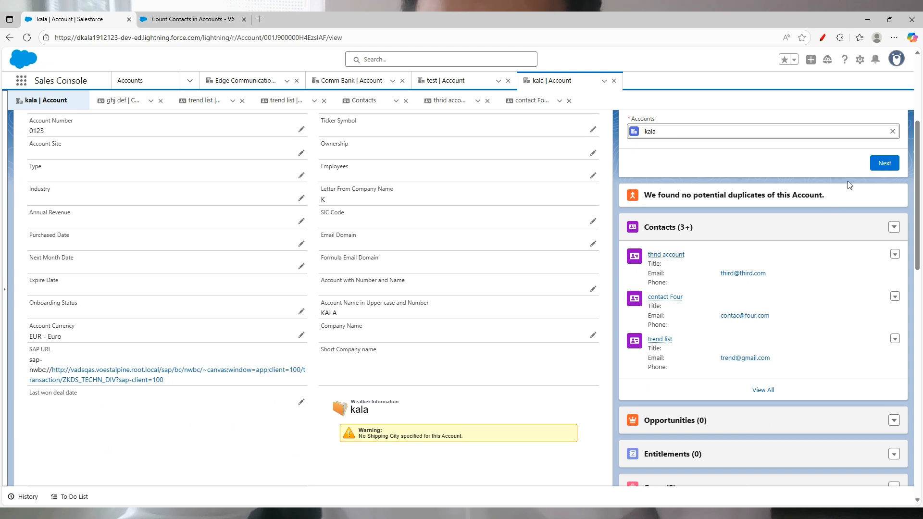
pyautogui.scroll(3, 861, 177)
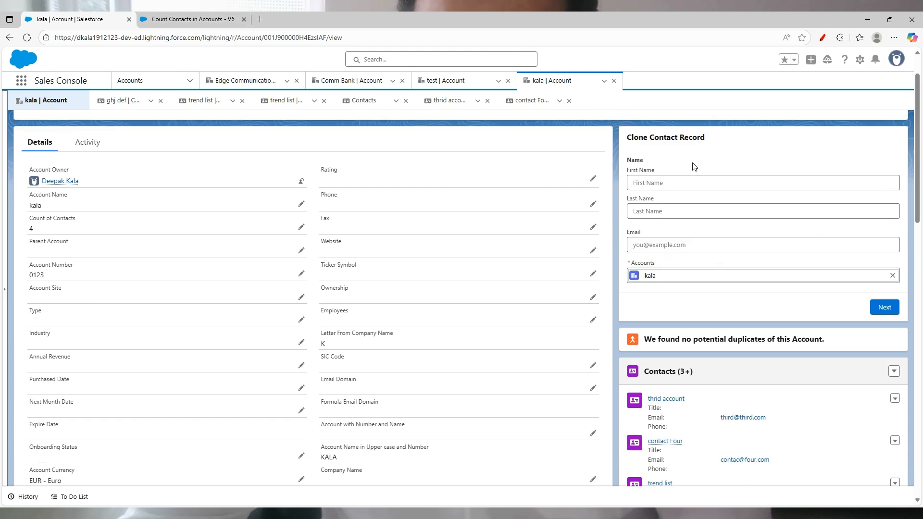
# Step: Create a fifth contact on the account, entering its first name, last name and e-mail
pyautogui.click(676, 182)
pyautogui.write('contact')
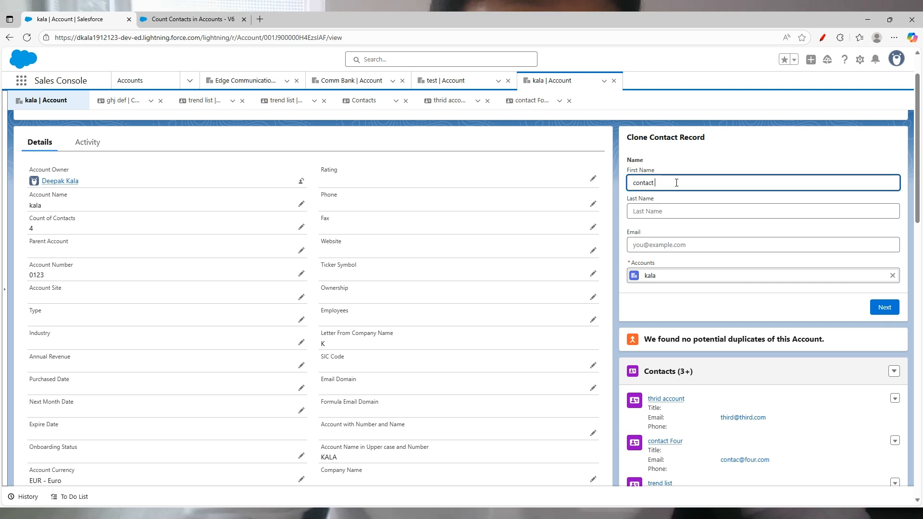
pyautogui.press('Tab')
pyautogui.write('Five')
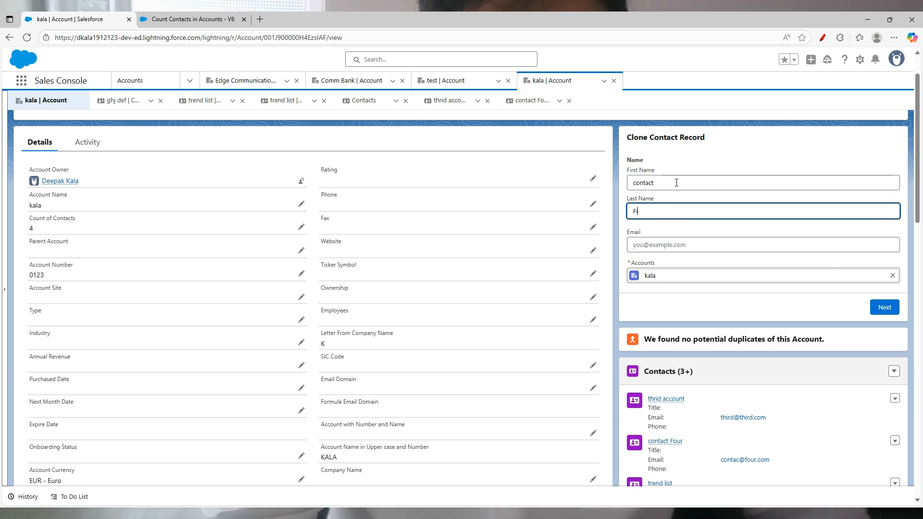
pyautogui.click(673, 247)
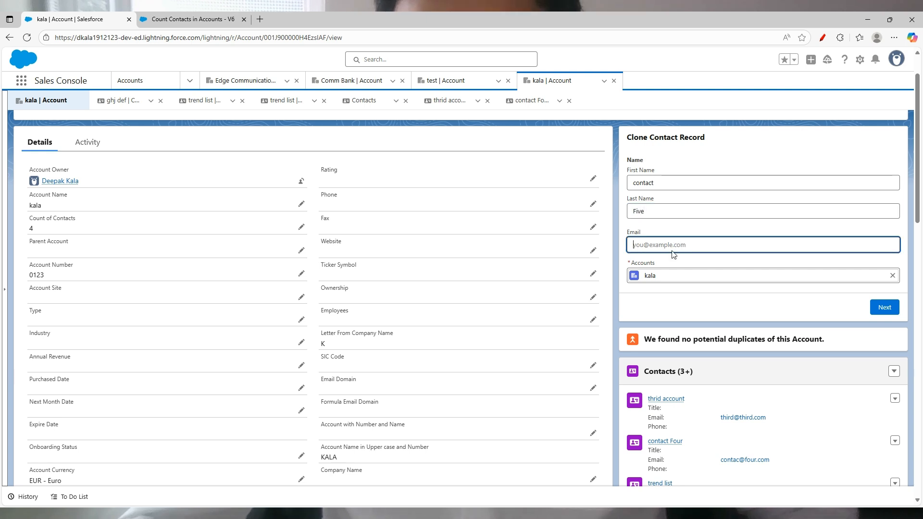
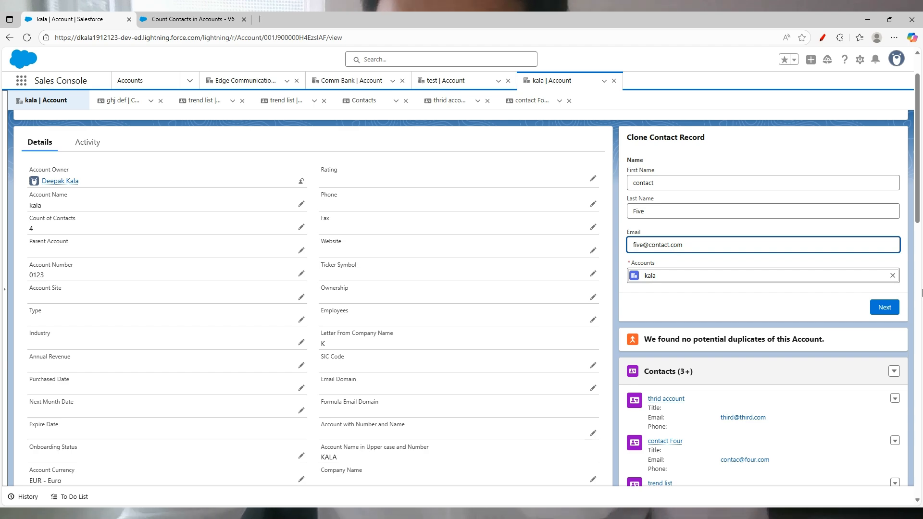
pyautogui.click(885, 308)
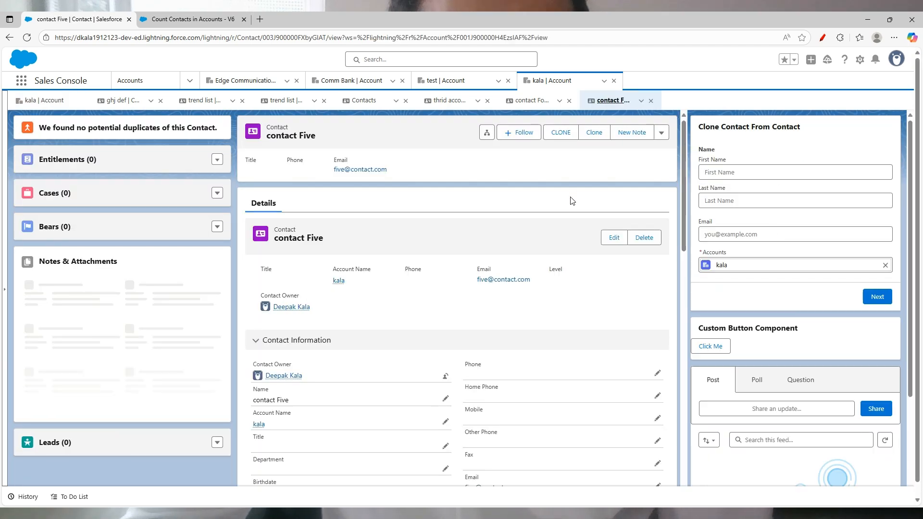
# Step: Confirm the account's Count of Contacts now reads 5, then return to the flow diagram
pyautogui.click(259, 425)
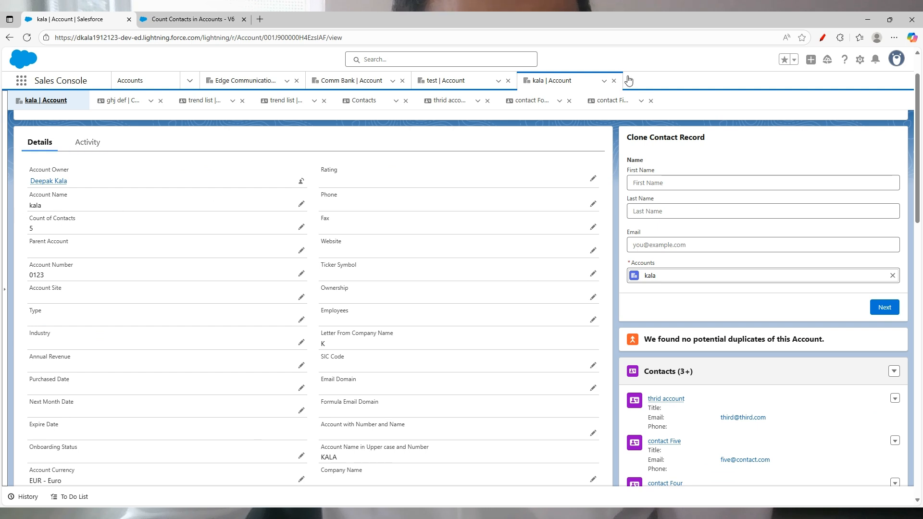
pyautogui.click(822, 37)
pyautogui.moveTo(97, 217)
pyautogui.mouseDown()
pyautogui.moveTo(37, 210)
pyautogui.moveTo(70, 226)
pyautogui.mouseUp()
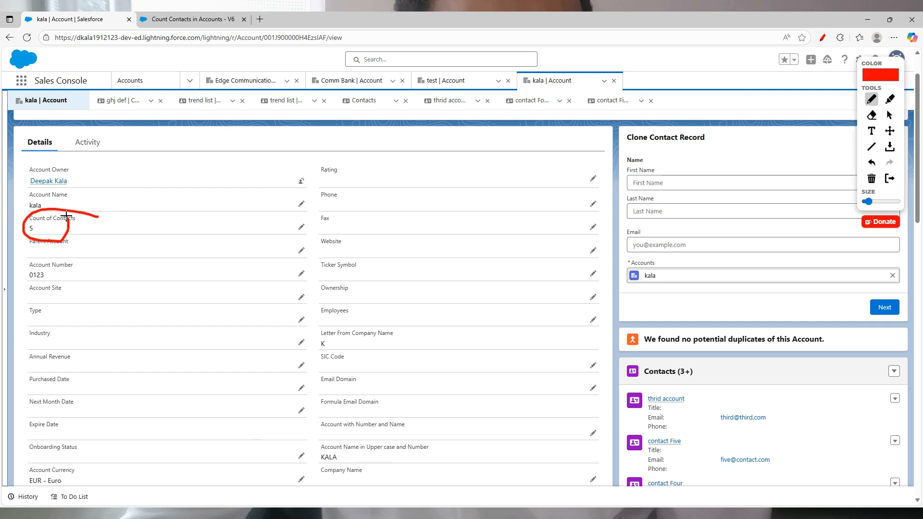
pyautogui.click(822, 39)
pyautogui.click(166, 15)
pyautogui.moveTo(682, 169); pyautogui.dragTo(685, 211)
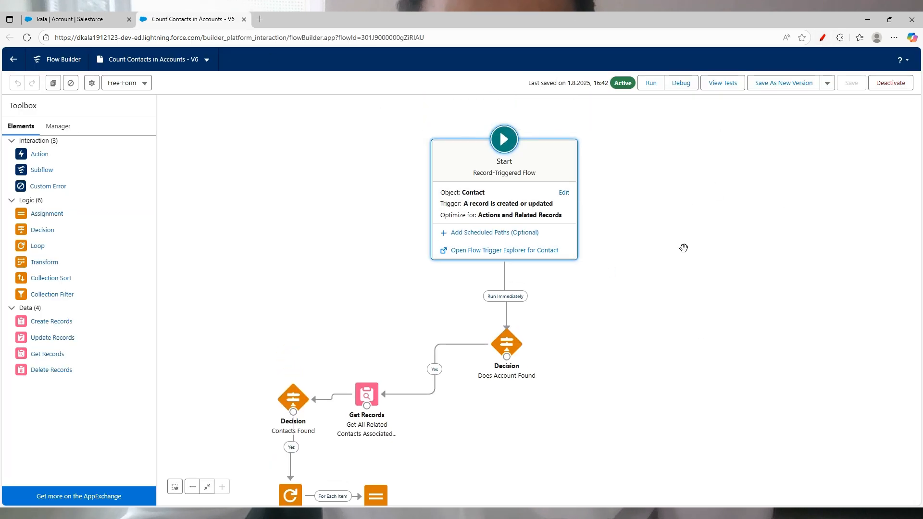
pyautogui.moveTo(685, 261); pyautogui.dragTo(686, 216)
pyautogui.moveTo(686, 260); pyautogui.dragTo(683, 229)
pyautogui.moveTo(703, 291)
pyautogui.mouseDown()
pyautogui.moveTo(699, 243)
pyautogui.moveTo(676, 197)
pyautogui.moveTo(709, 239)
pyautogui.mouseUp()
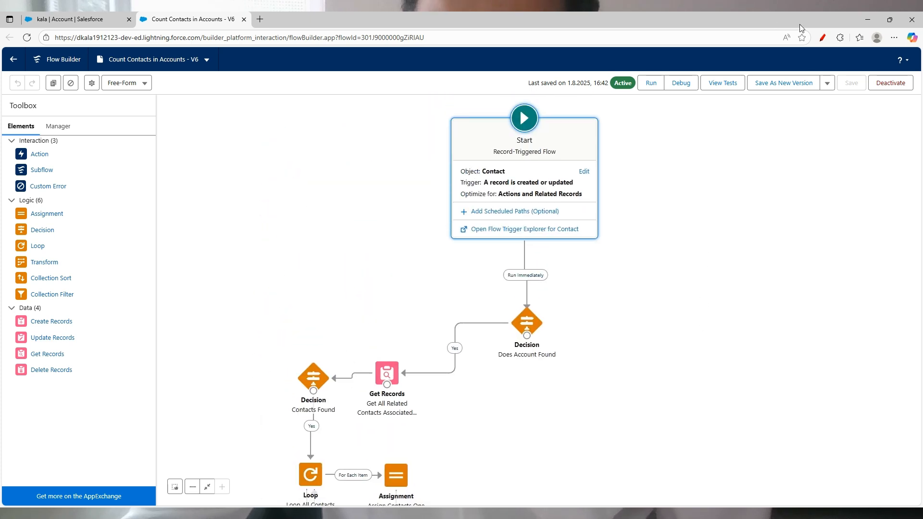
pyautogui.click(823, 38)
pyautogui.moveTo(620, 163)
pyautogui.mouseDown()
pyautogui.moveTo(495, 146)
pyautogui.moveTo(452, 239)
pyautogui.moveTo(640, 189)
pyautogui.moveTo(579, 140)
pyautogui.mouseUp()
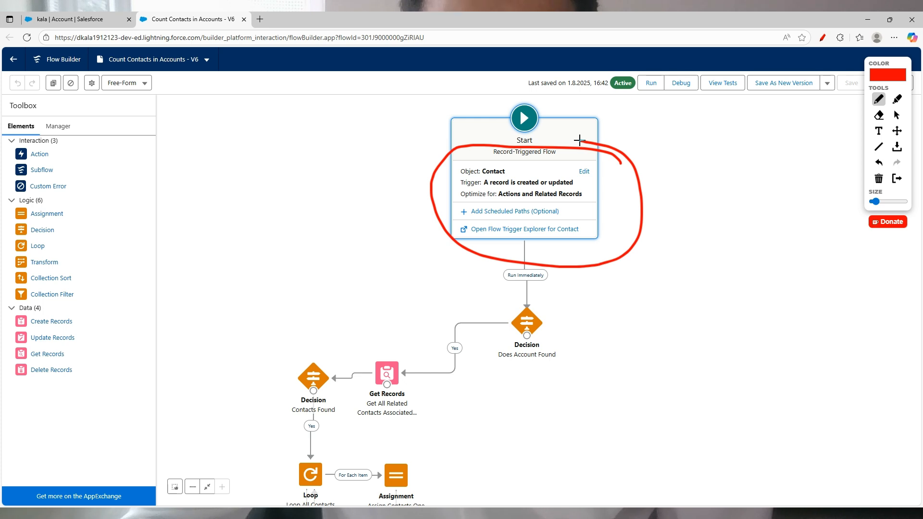
pyautogui.moveTo(642, 158); pyautogui.dragTo(688, 145)
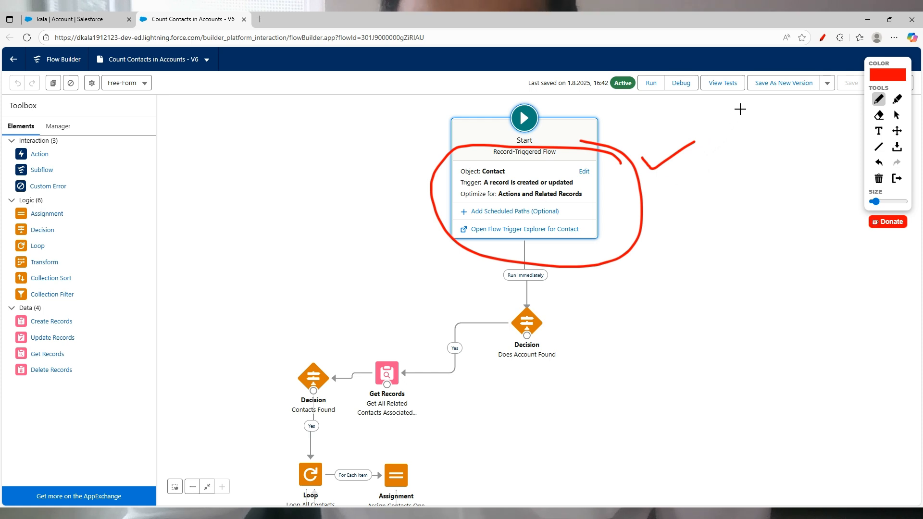
pyautogui.click(823, 36)
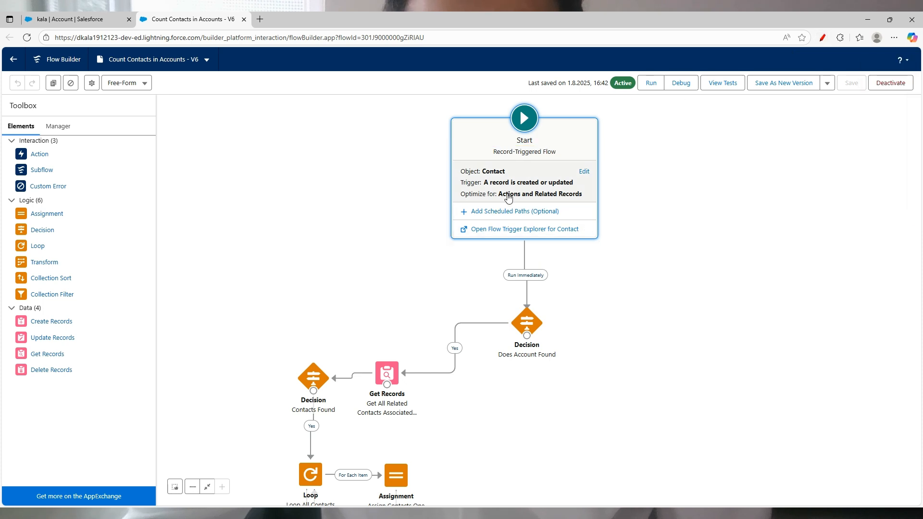
pyautogui.scroll(-3, 541, 304)
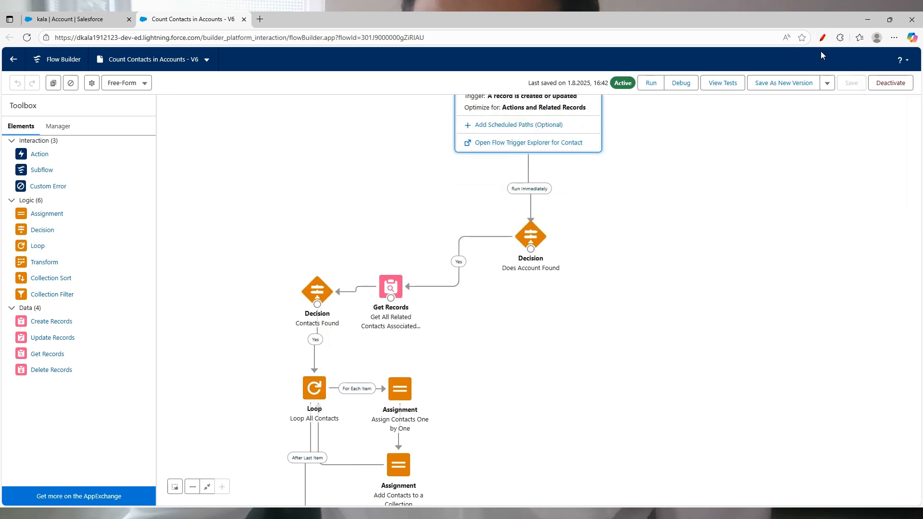
# Step: Mark up the Does Account Found decision's Account ID Is Null condition, then cancel without changes
pyautogui.doubleClick(531, 236)
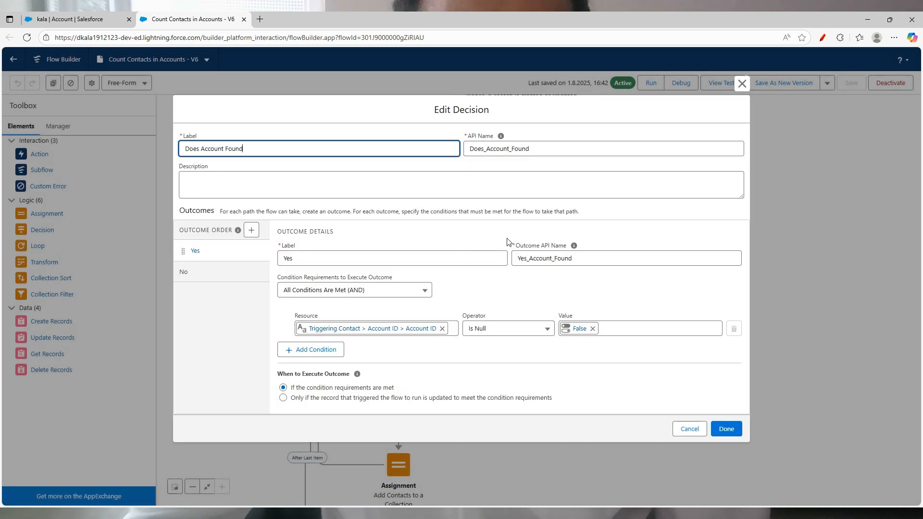
pyautogui.click(822, 37)
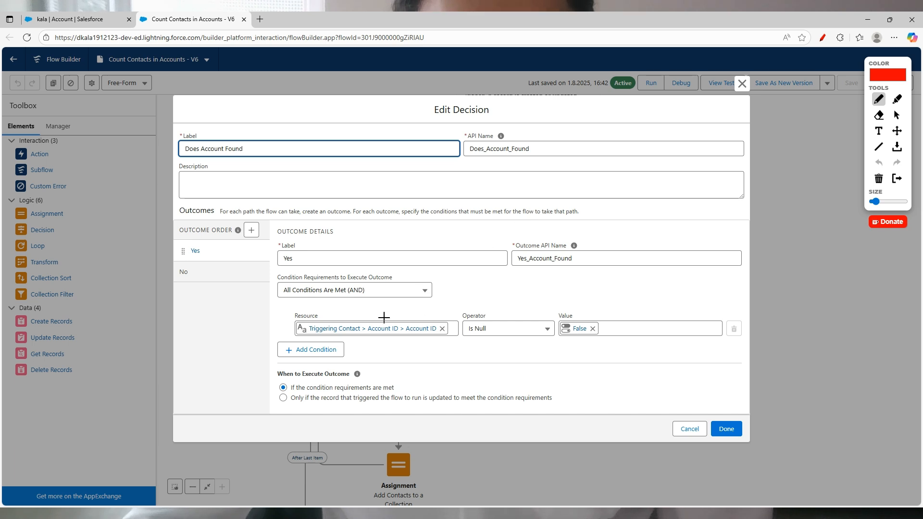
pyautogui.moveTo(321, 313)
pyautogui.mouseDown()
pyautogui.moveTo(331, 320)
pyautogui.moveTo(364, 287)
pyautogui.mouseUp()
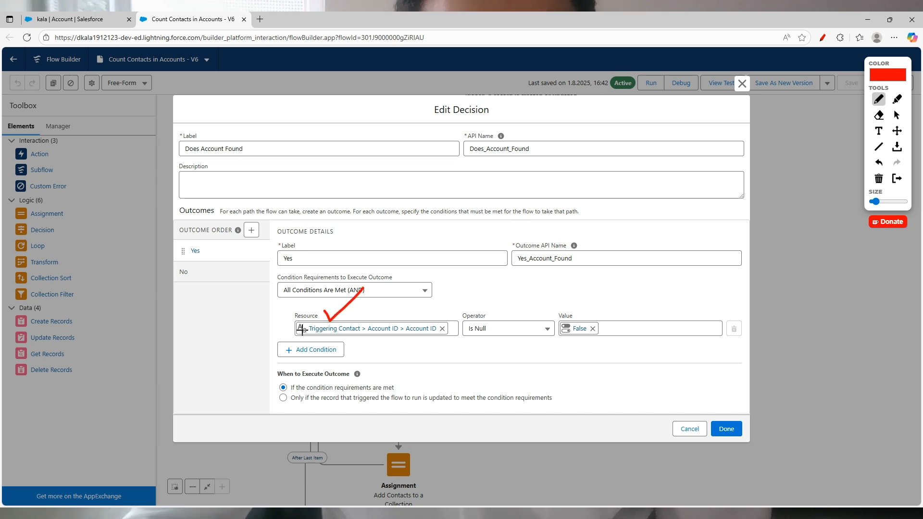
pyautogui.moveTo(301, 345); pyautogui.dragTo(413, 306)
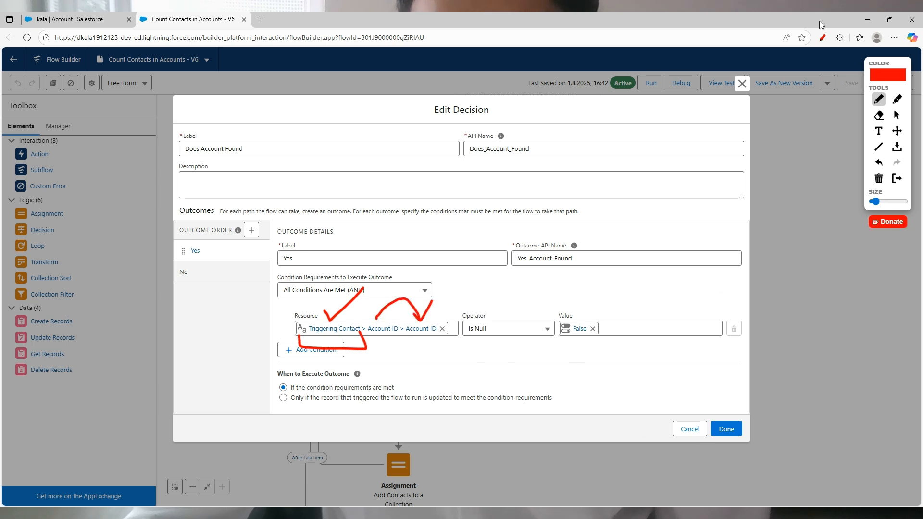
pyautogui.click(823, 37)
pyautogui.click(691, 429)
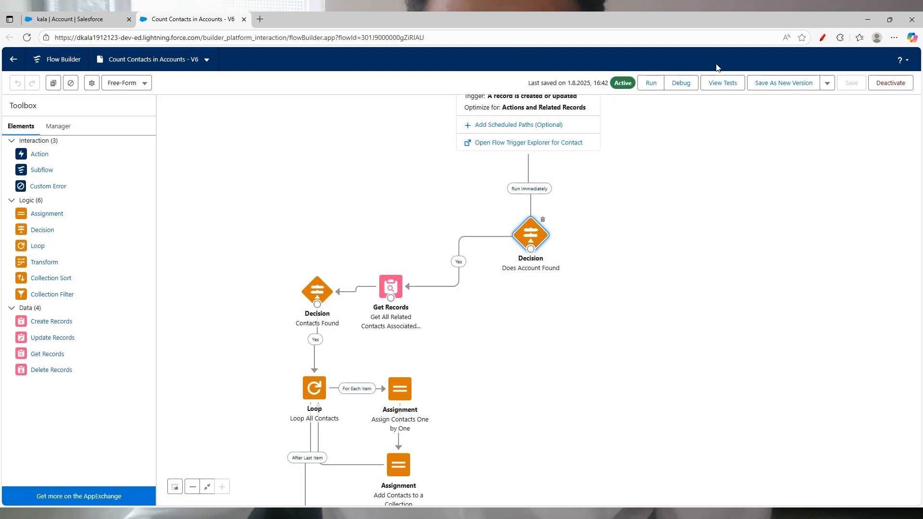
# Step: Open the Get All Related Contacts Get Records element and review its Account ID filter
pyautogui.click(823, 38)
pyautogui.moveTo(413, 267)
pyautogui.mouseDown()
pyautogui.moveTo(370, 261)
pyautogui.moveTo(356, 339)
pyautogui.moveTo(434, 319)
pyautogui.moveTo(389, 251)
pyautogui.mouseUp()
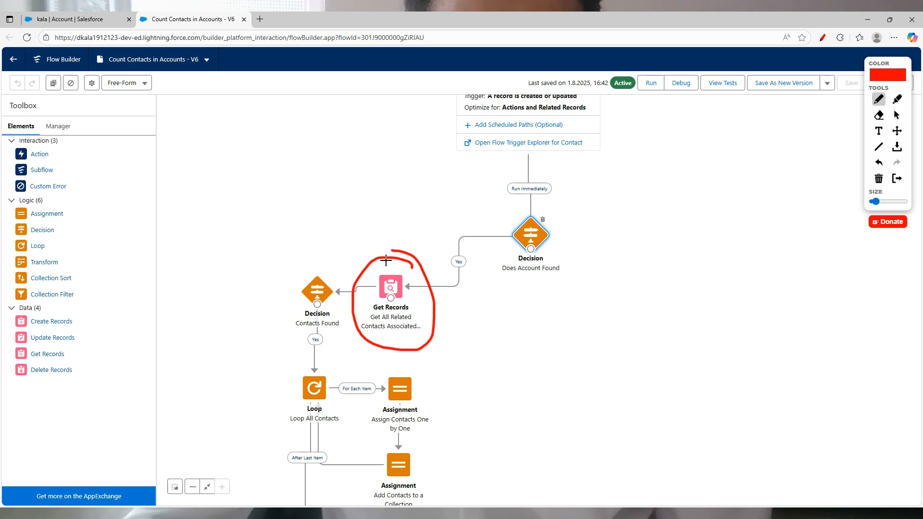
pyautogui.click(823, 38)
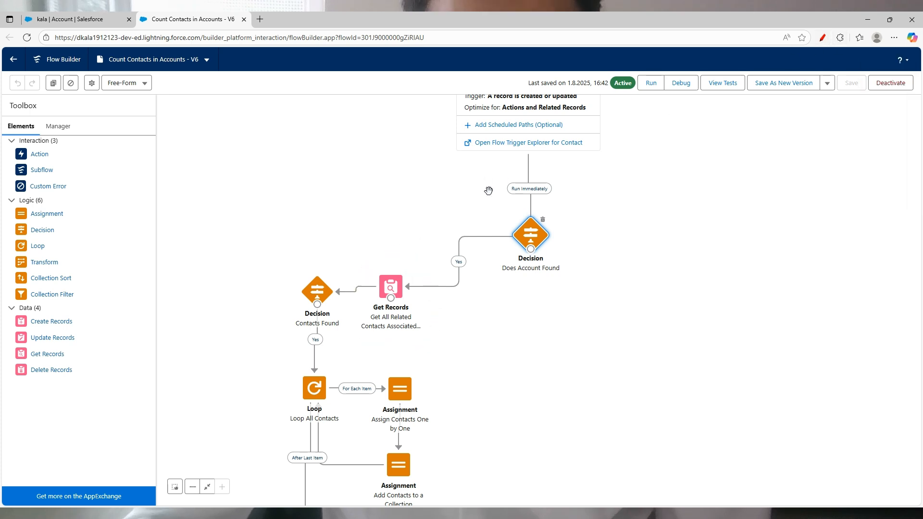
pyautogui.click(394, 286)
pyautogui.doubleClick(393, 285)
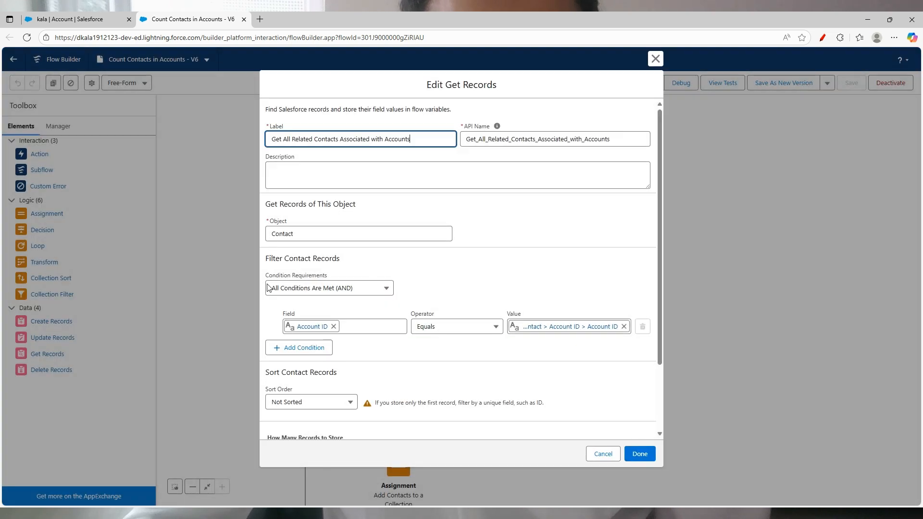
pyautogui.scroll(-3, 349, 336)
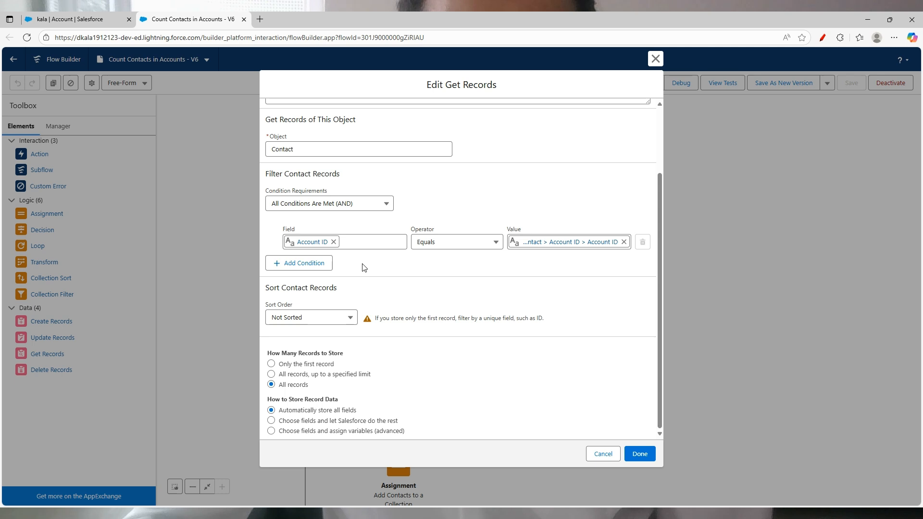
pyautogui.scroll(3, 375, 262)
pyautogui.scroll(-3, 394, 234)
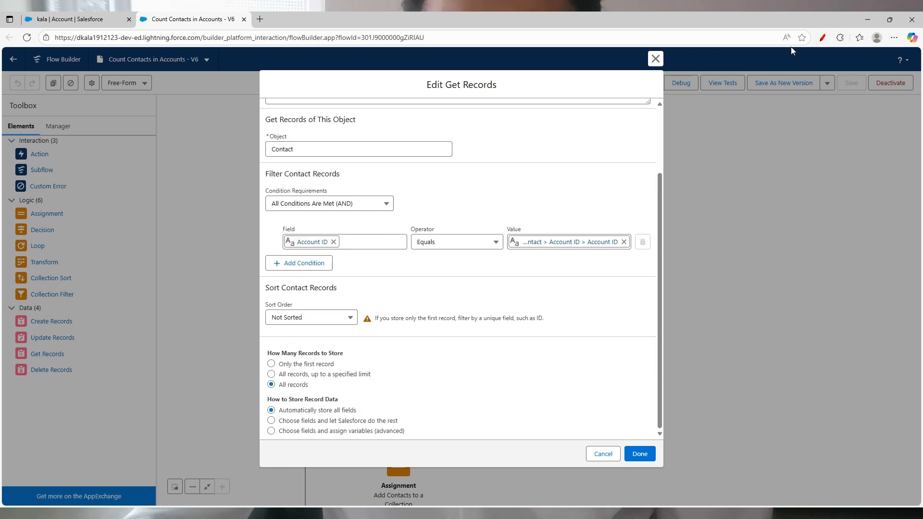
# Step: Sketch an account box A with arrows to two contact boxes C
pyautogui.click(822, 37)
pyautogui.moveTo(780, 110)
pyautogui.mouseDown()
pyautogui.moveTo(732, 112)
pyautogui.moveTo(770, 156)
pyautogui.moveTo(769, 105)
pyautogui.mouseUp()
pyautogui.moveTo(750, 182)
pyautogui.mouseDown()
pyautogui.moveTo(741, 233)
pyautogui.moveTo(772, 236)
pyautogui.mouseUp()
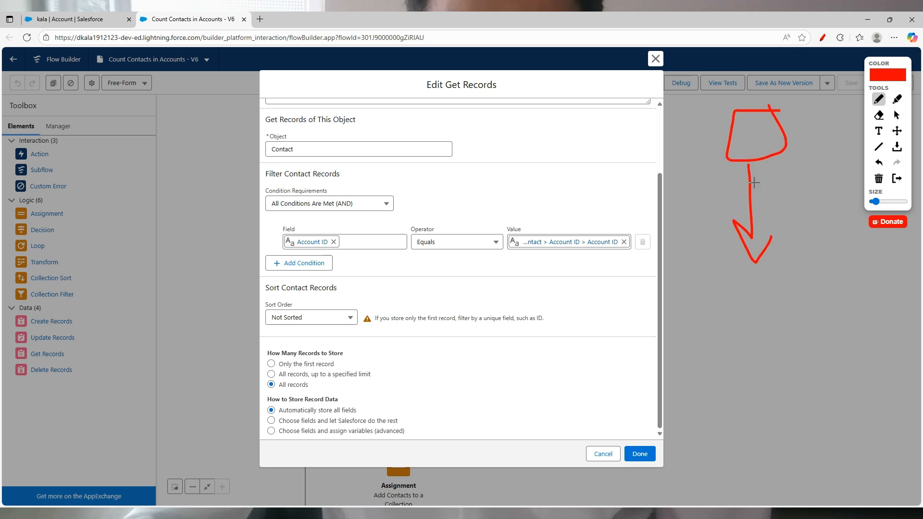
pyautogui.moveTo(748, 153); pyautogui.dragTo(771, 138)
pyautogui.moveTo(768, 291)
pyautogui.mouseDown()
pyautogui.moveTo(738, 317)
pyautogui.moveTo(769, 333)
pyautogui.mouseUp()
pyautogui.moveTo(772, 278)
pyautogui.mouseDown()
pyautogui.moveTo(751, 274)
pyautogui.moveTo(724, 390)
pyautogui.moveTo(754, 269)
pyautogui.mouseUp()
pyautogui.moveTo(765, 162)
pyautogui.mouseDown()
pyautogui.moveTo(813, 162)
pyautogui.moveTo(840, 268)
pyautogui.moveTo(855, 245)
pyautogui.mouseUp()
pyautogui.moveTo(831, 288)
pyautogui.mouseDown()
pyautogui.moveTo(879, 276)
pyautogui.moveTo(895, 327)
pyautogui.moveTo(877, 276)
pyautogui.mouseUp()
pyautogui.moveTo(856, 300); pyautogui.dragTo(859, 330)
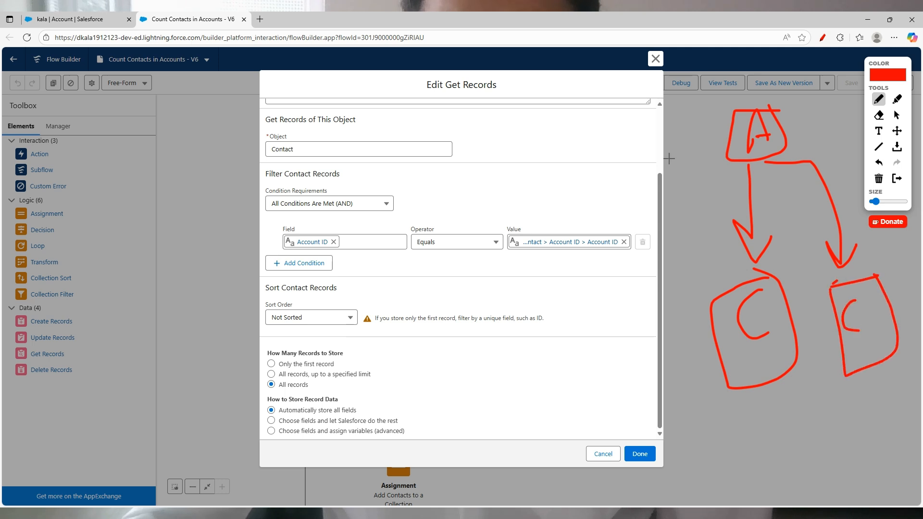
# Step: Add a third contact to the sketch and tick All records over the limited-records option
pyautogui.moveTo(729, 161)
pyautogui.mouseDown()
pyautogui.moveTo(686, 328)
pyautogui.moveTo(704, 300)
pyautogui.mouseUp()
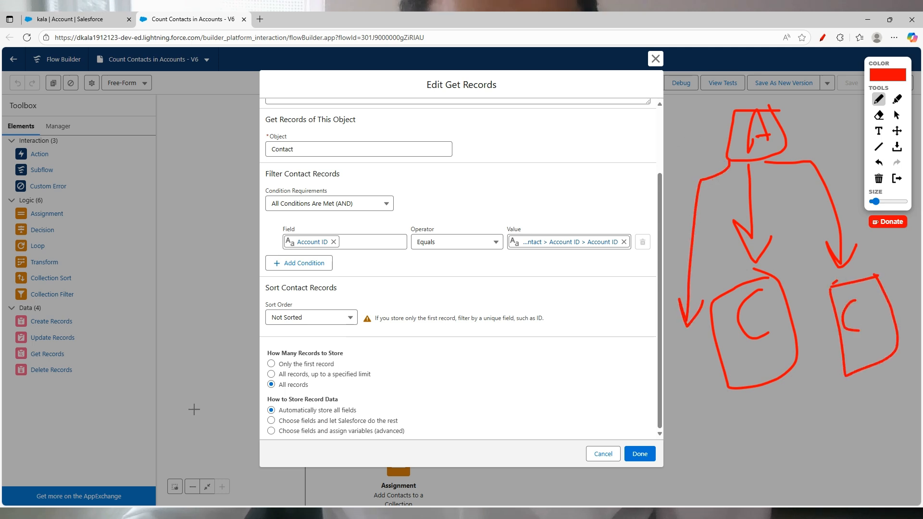
pyautogui.moveTo(681, 338)
pyautogui.mouseDown()
pyautogui.moveTo(717, 380)
pyautogui.moveTo(703, 339)
pyautogui.mouseUp()
pyautogui.moveTo(698, 352); pyautogui.dragTo(701, 369)
pyautogui.moveTo(754, 266); pyautogui.dragTo(817, 238)
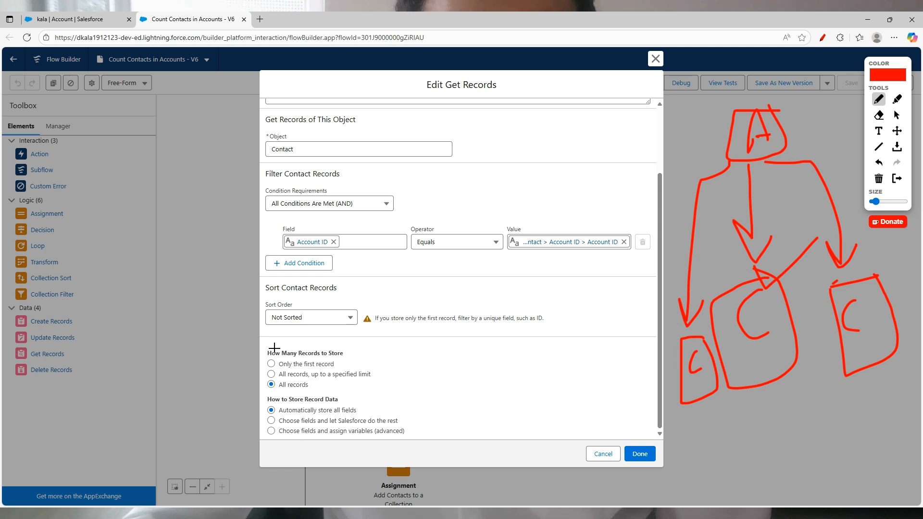
pyautogui.moveTo(241, 384); pyautogui.dragTo(276, 380)
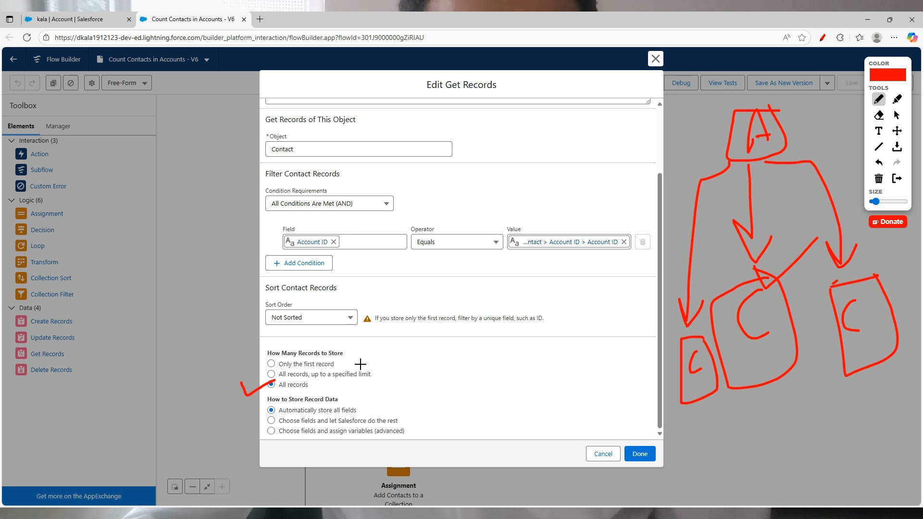
pyautogui.moveTo(342, 360)
pyautogui.mouseDown()
pyautogui.moveTo(360, 379)
pyautogui.moveTo(342, 388)
pyautogui.moveTo(428, 370)
pyautogui.mouseUp()
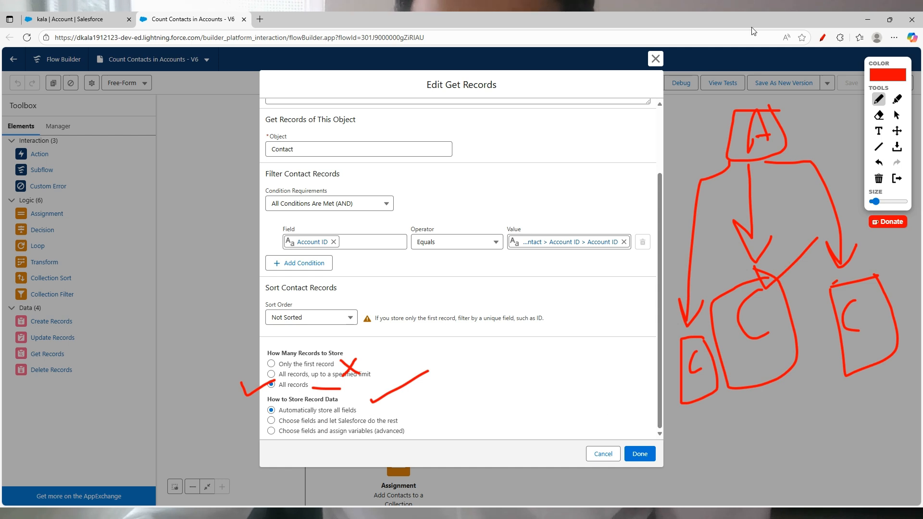
# Step: Close the Get Records settings and nudge the canvas view
pyautogui.click(823, 38)
pyautogui.click(661, 65)
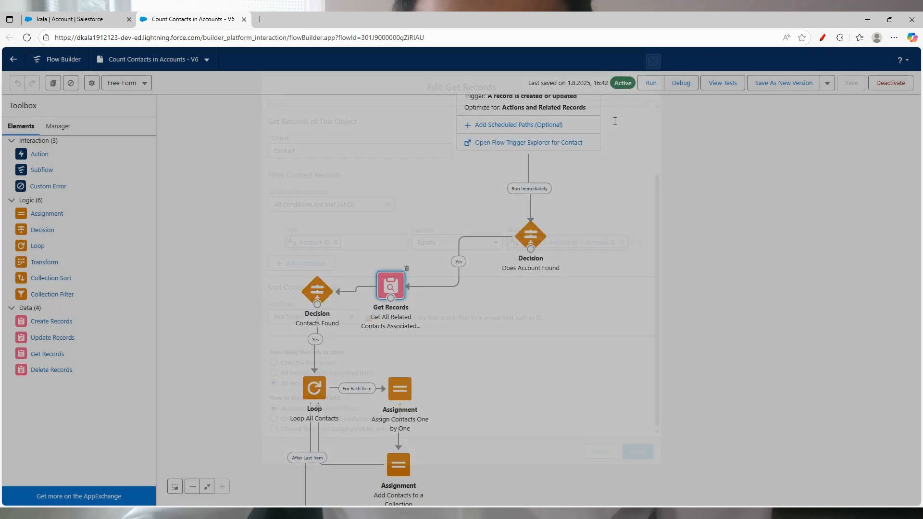
pyautogui.moveTo(486, 313); pyautogui.dragTo(506, 291)
# Step: Circle the Contacts Found decision's condition, close it, and point out its path on the canvas
pyautogui.doubleClick(337, 270)
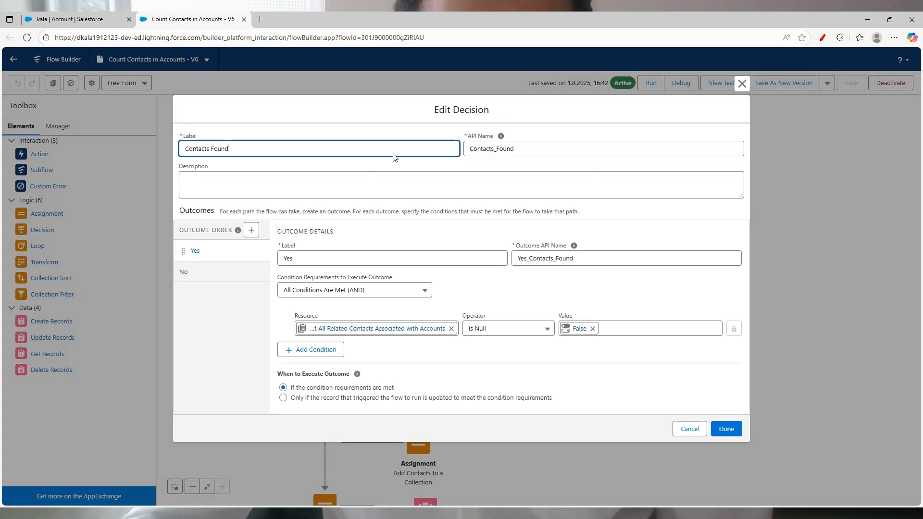
pyautogui.click(822, 38)
pyautogui.moveTo(640, 303)
pyautogui.mouseDown()
pyautogui.moveTo(469, 284)
pyautogui.moveTo(310, 301)
pyautogui.moveTo(360, 355)
pyautogui.moveTo(648, 343)
pyautogui.moveTo(646, 298)
pyautogui.mouseUp()
pyautogui.click(823, 37)
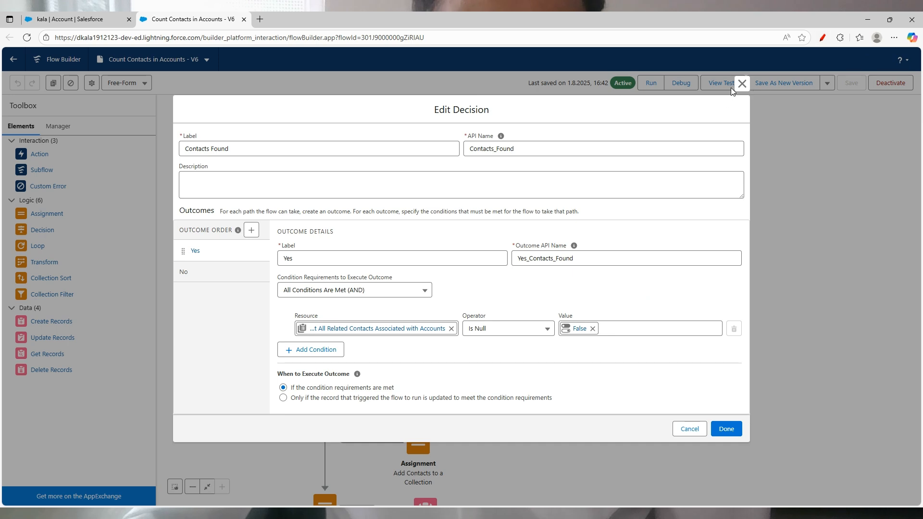
pyautogui.click(747, 83)
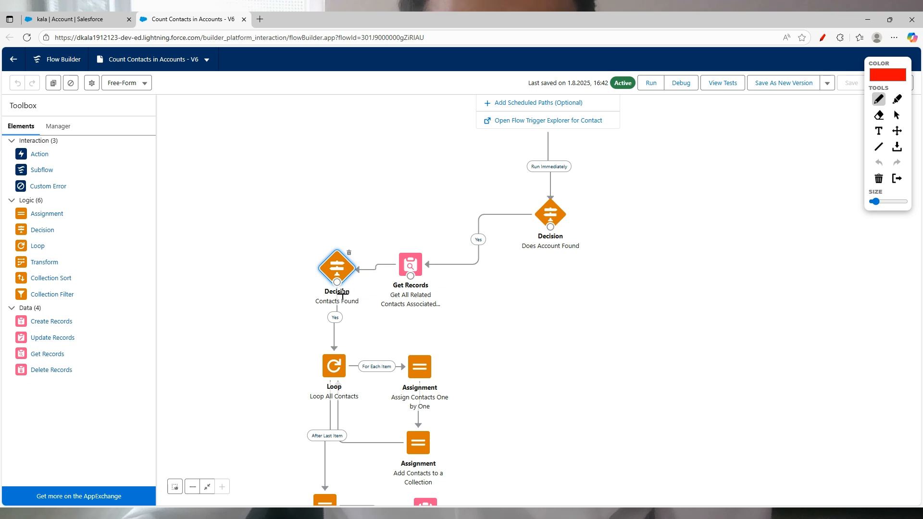
pyautogui.moveTo(311, 255)
pyautogui.mouseDown()
pyautogui.moveTo(288, 197)
pyautogui.moveTo(299, 207)
pyautogui.mouseUp()
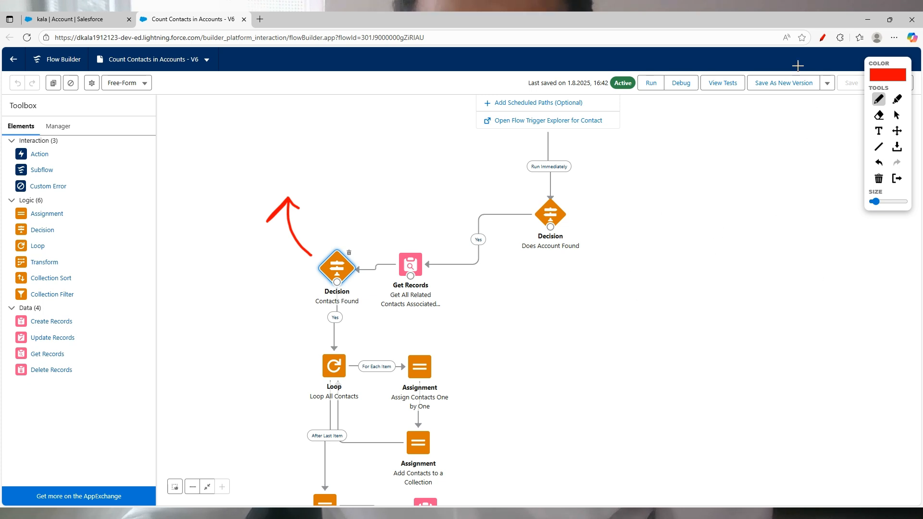
pyautogui.click(823, 38)
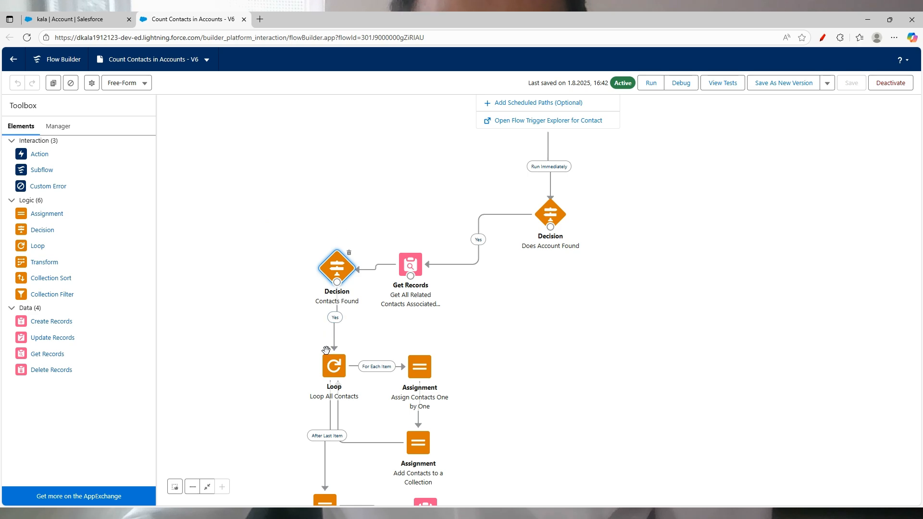
# Step: Open the Loop All Contacts element, tick its label, and close it
pyautogui.click(338, 360)
pyautogui.doubleClick(338, 361)
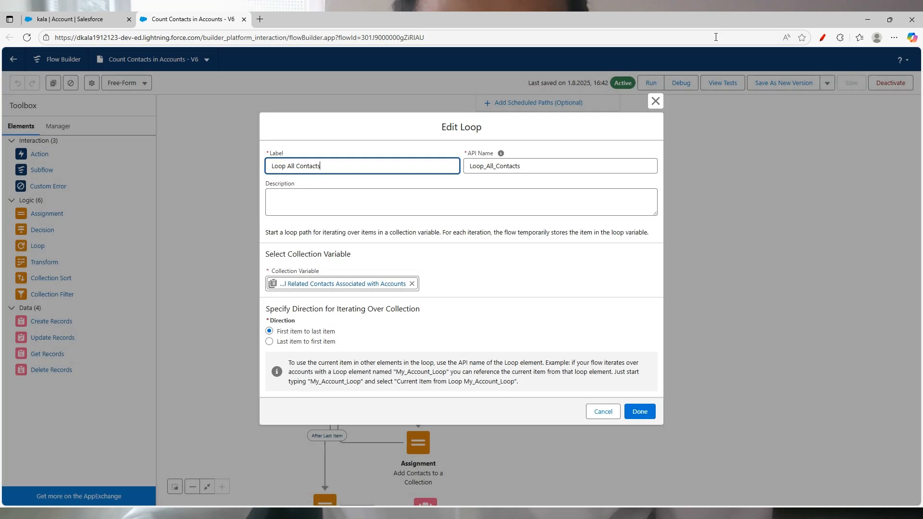
pyautogui.click(823, 37)
pyautogui.moveTo(303, 139); pyautogui.dragTo(359, 125)
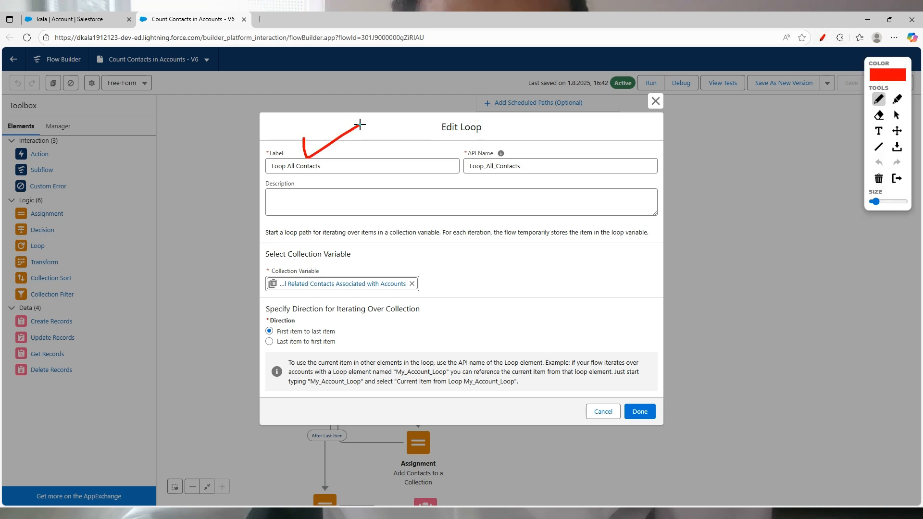
pyautogui.press('Escape')
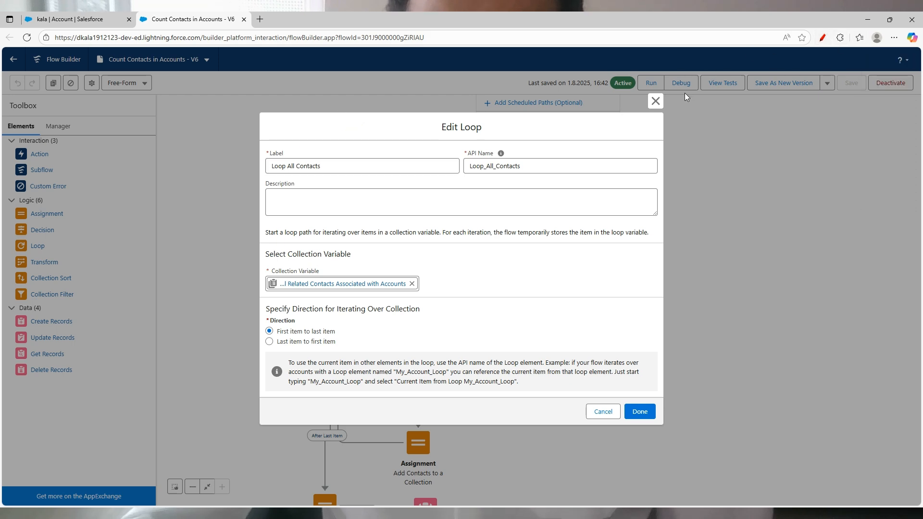
pyautogui.click(655, 101)
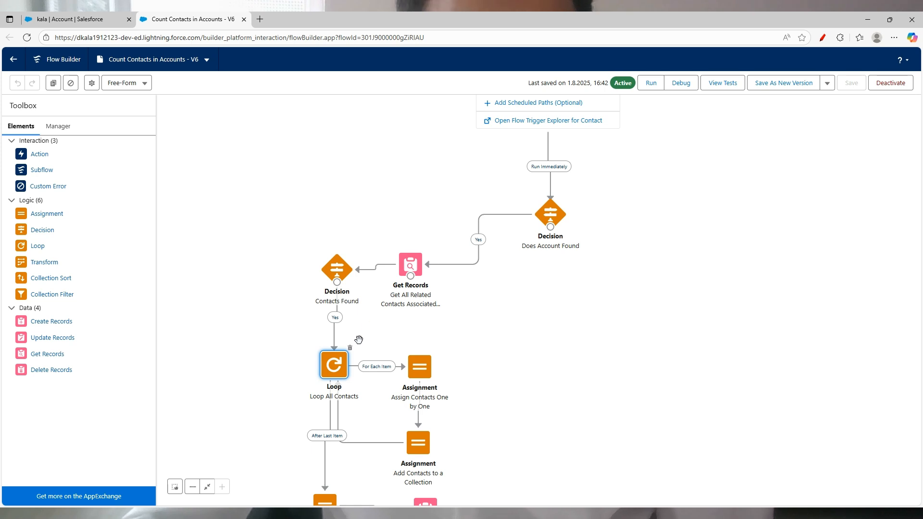
# Step: Sketch a collection bracket holding several items, then pan down to Count Contacts and Update Records
pyautogui.click(823, 37)
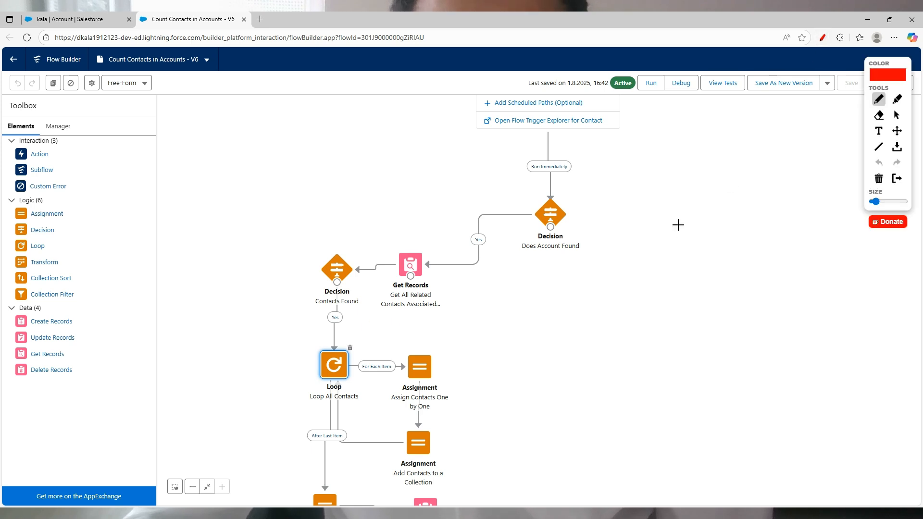
pyautogui.moveTo(665, 198)
pyautogui.mouseDown()
pyautogui.moveTo(721, 251)
pyautogui.moveTo(773, 190)
pyautogui.mouseUp()
pyautogui.moveTo(692, 211); pyautogui.dragTo(700, 210)
pyautogui.moveTo(767, 206); pyautogui.dragTo(769, 207)
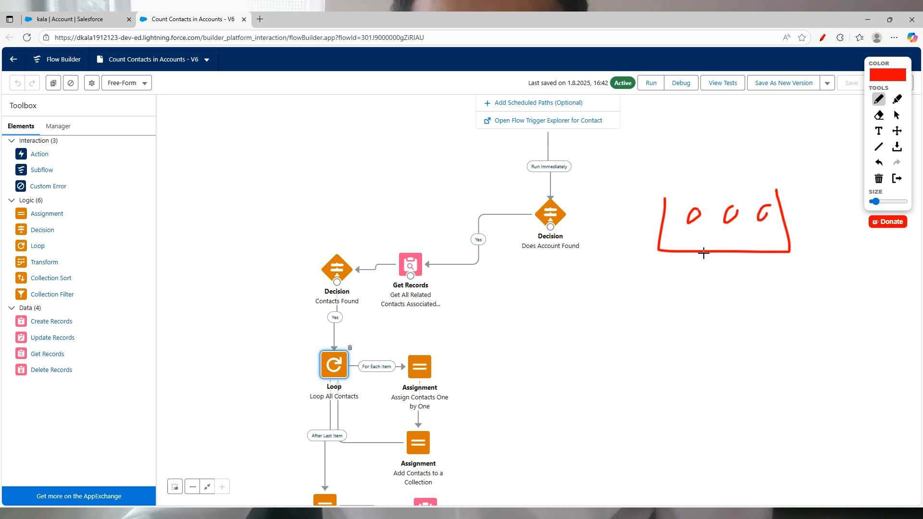
pyautogui.moveTo(698, 249); pyautogui.dragTo(712, 232)
pyautogui.moveTo(753, 229); pyautogui.dragTo(740, 239)
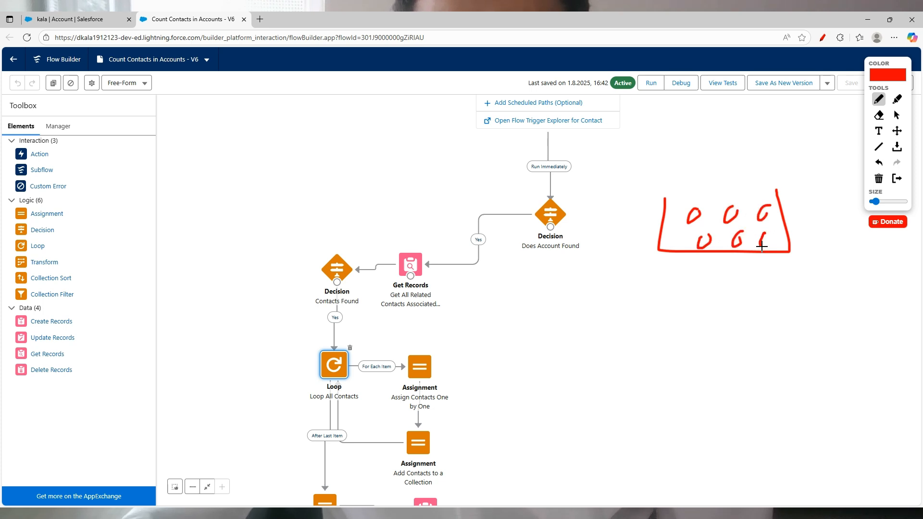
pyautogui.moveTo(763, 201)
pyautogui.mouseDown()
pyautogui.moveTo(833, 185)
pyautogui.moveTo(827, 213)
pyautogui.mouseUp()
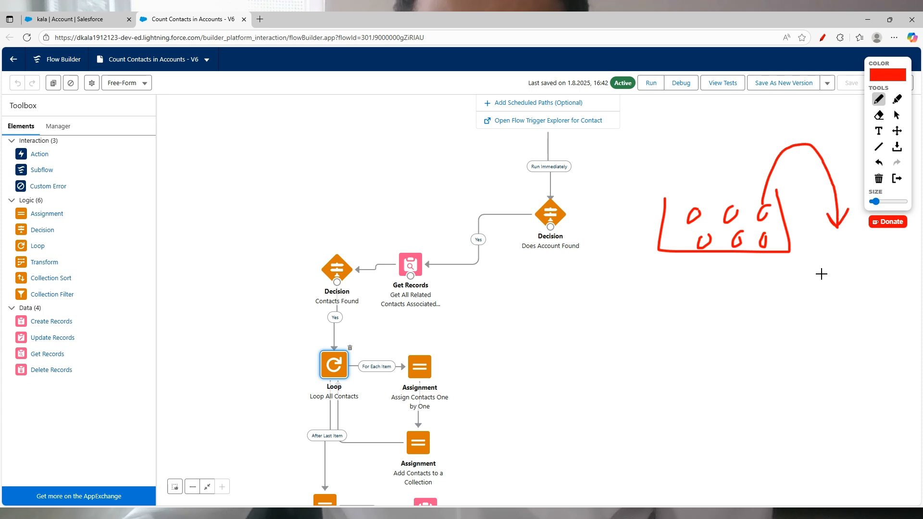
pyautogui.click(822, 39)
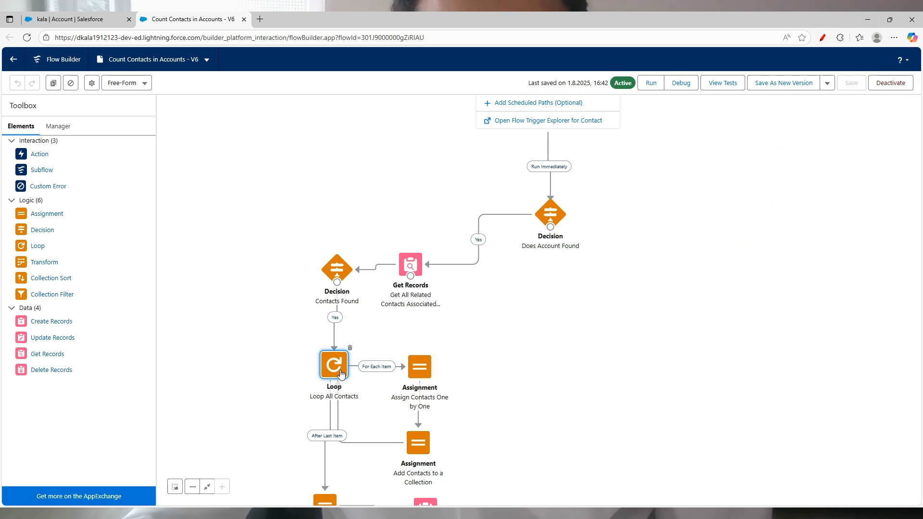
pyautogui.moveTo(475, 346); pyautogui.dragTo(473, 269)
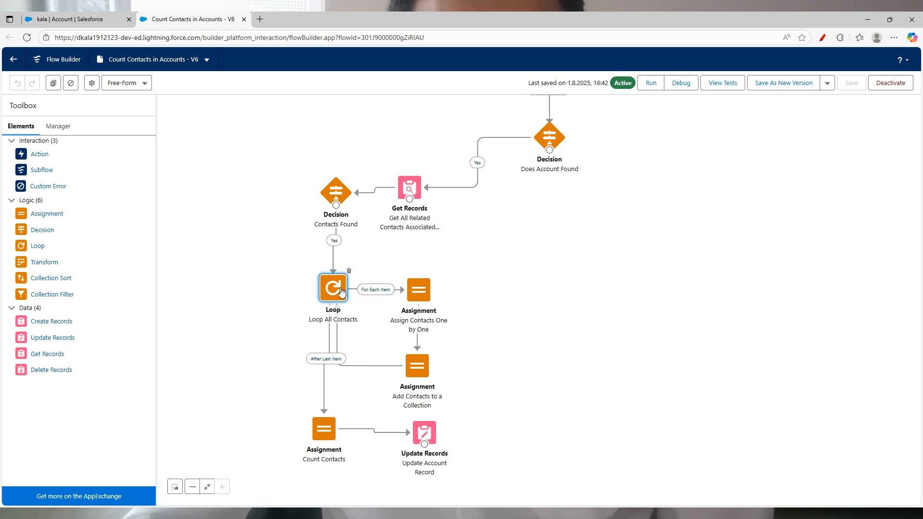
# Step: Annotate the Assign Contacts One by One assignment, then show the flow's resource list in Manager
pyautogui.doubleClick(418, 290)
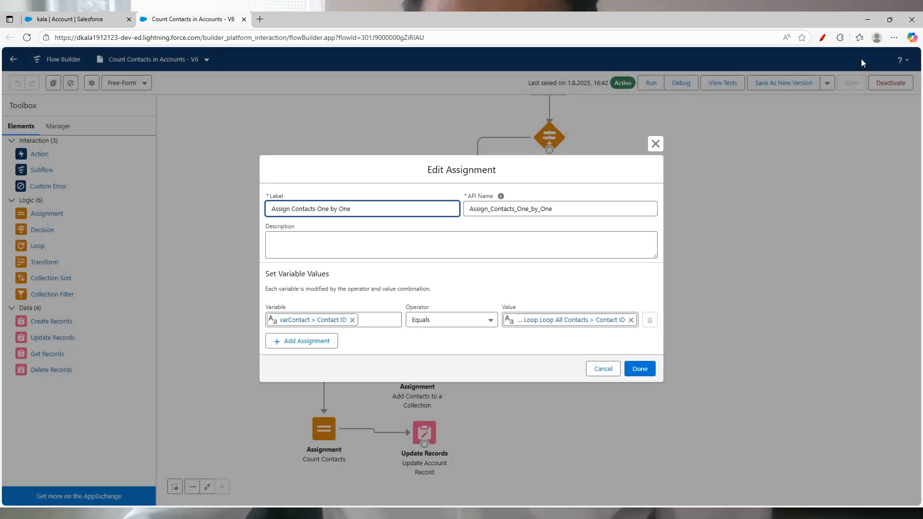
pyautogui.click(823, 37)
pyautogui.moveTo(337, 307); pyautogui.dragTo(382, 270)
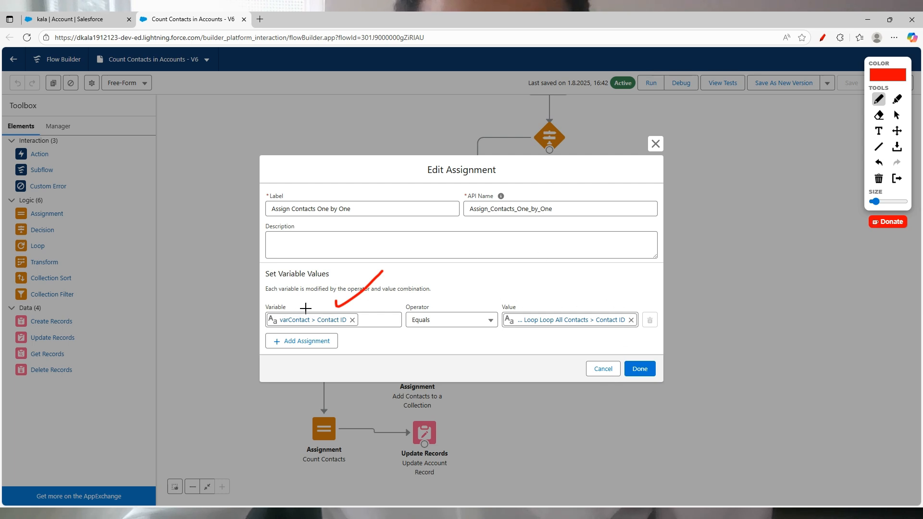
pyautogui.moveTo(264, 309)
pyautogui.mouseDown()
pyautogui.moveTo(317, 339)
pyautogui.moveTo(310, 307)
pyautogui.mouseUp()
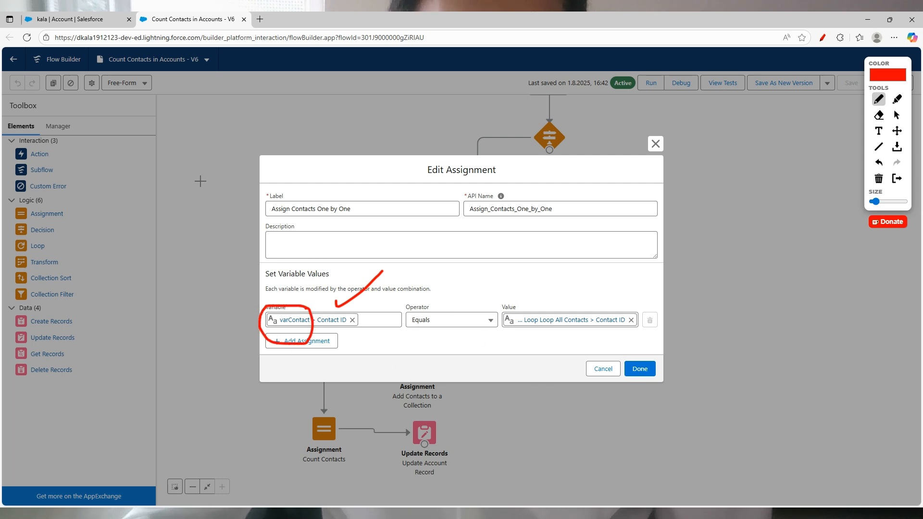
pyautogui.click(823, 38)
pyautogui.click(656, 144)
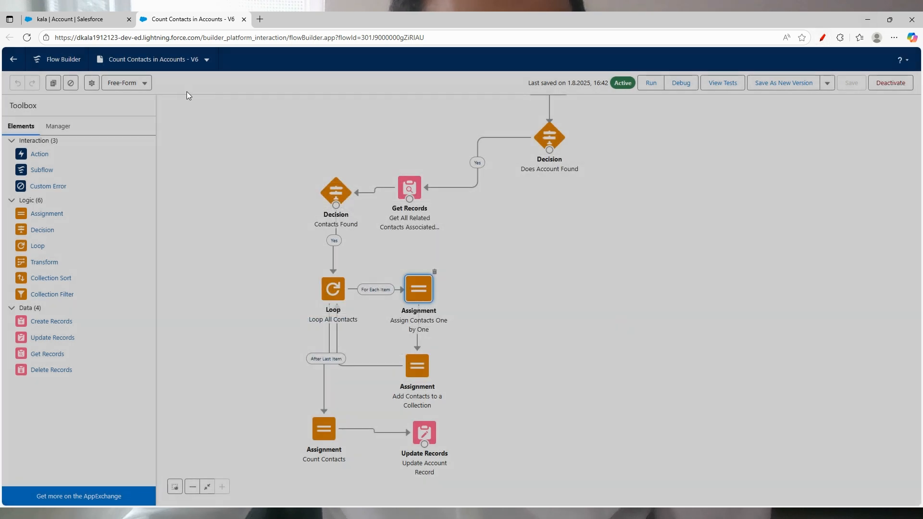
pyautogui.click(58, 126)
pyautogui.scroll(-1, 59, 373)
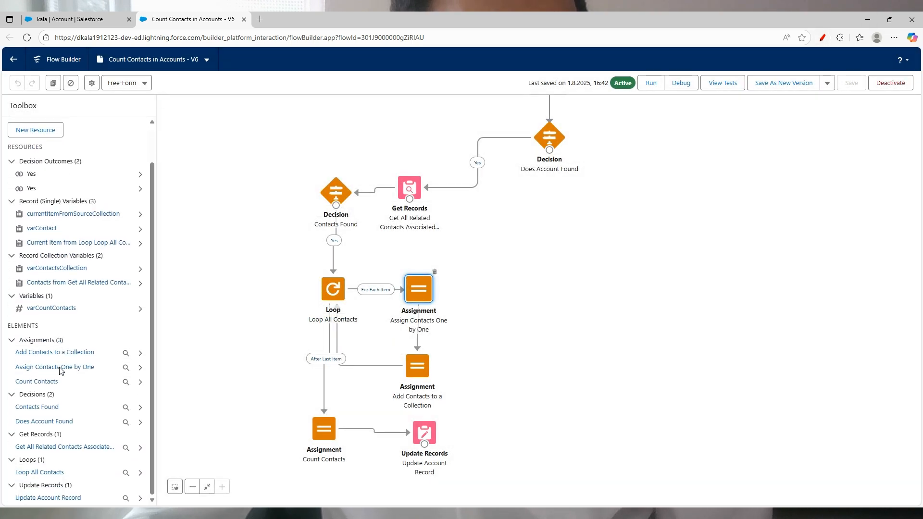
pyautogui.click(42, 228)
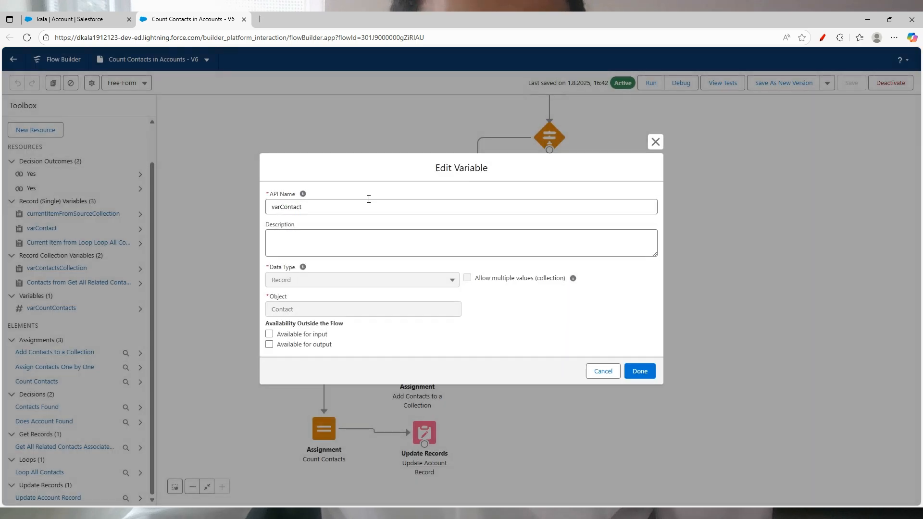
pyautogui.click(823, 38)
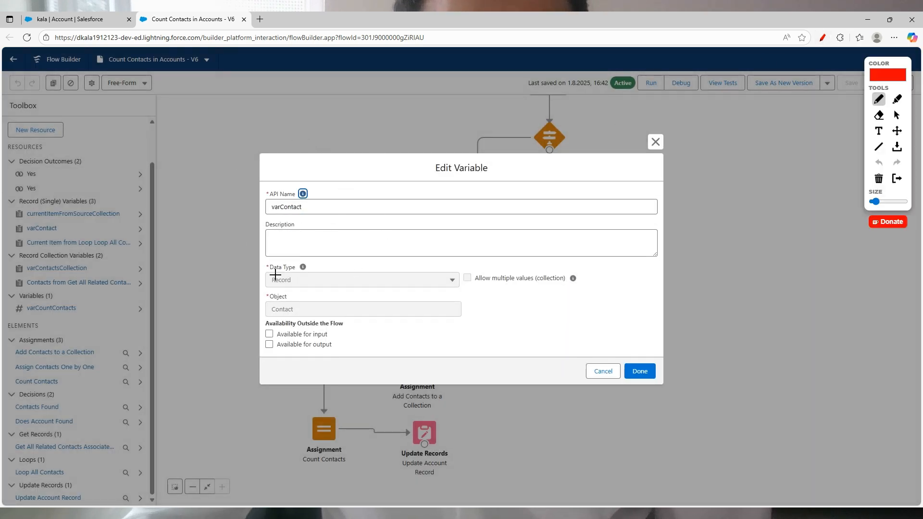
pyautogui.moveTo(311, 262)
pyautogui.mouseDown()
pyautogui.moveTo(263, 256)
pyautogui.moveTo(325, 290)
pyautogui.moveTo(308, 251)
pyautogui.mouseUp()
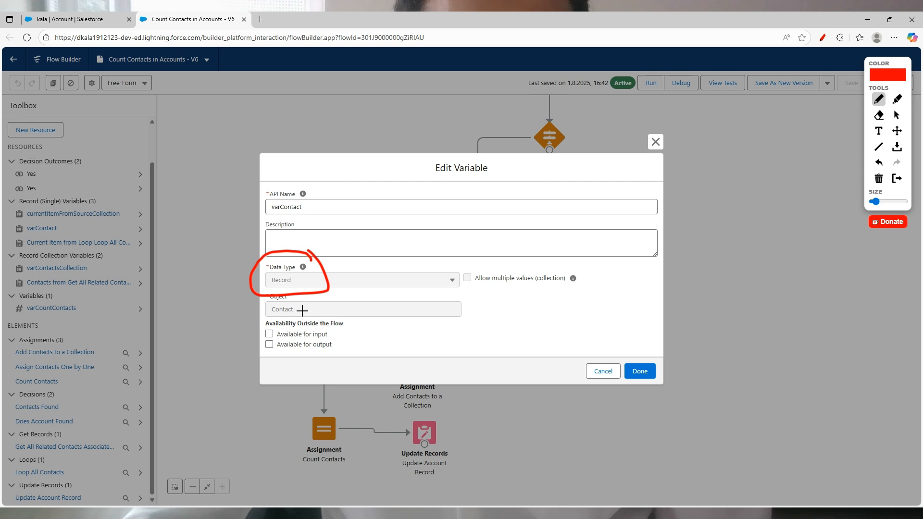
pyautogui.moveTo(301, 305); pyautogui.dragTo(354, 284)
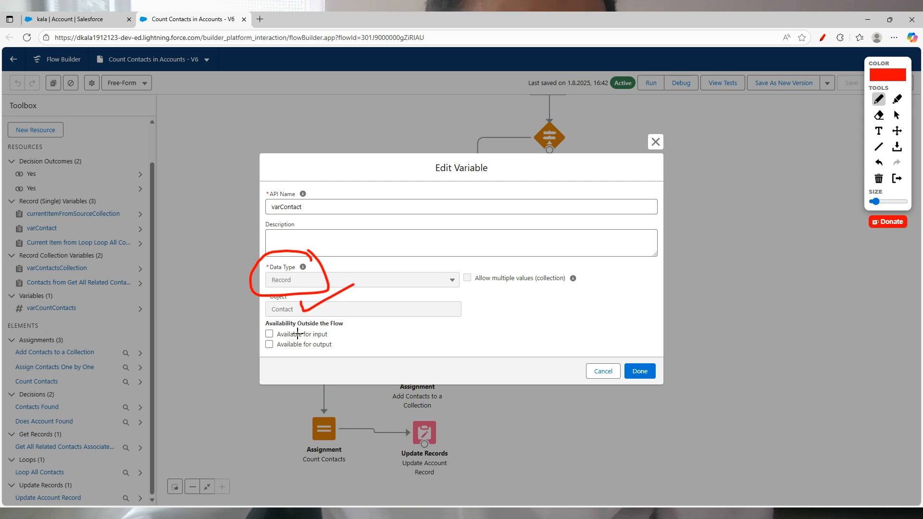
pyautogui.click(822, 37)
pyautogui.click(659, 146)
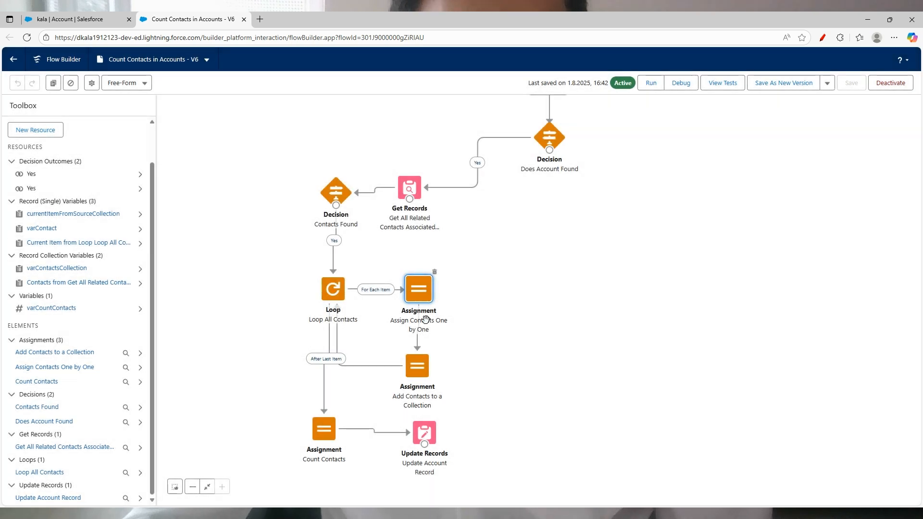
pyautogui.doubleClick(417, 293)
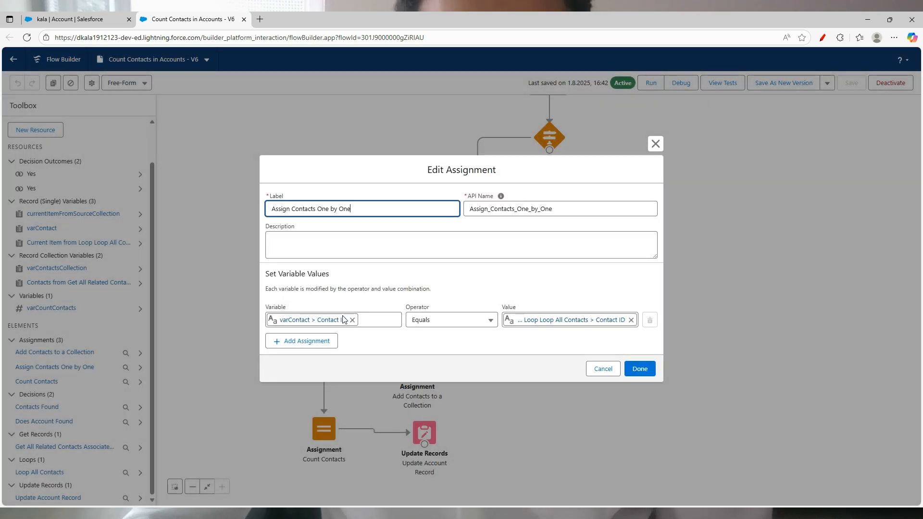
pyautogui.click(611, 370)
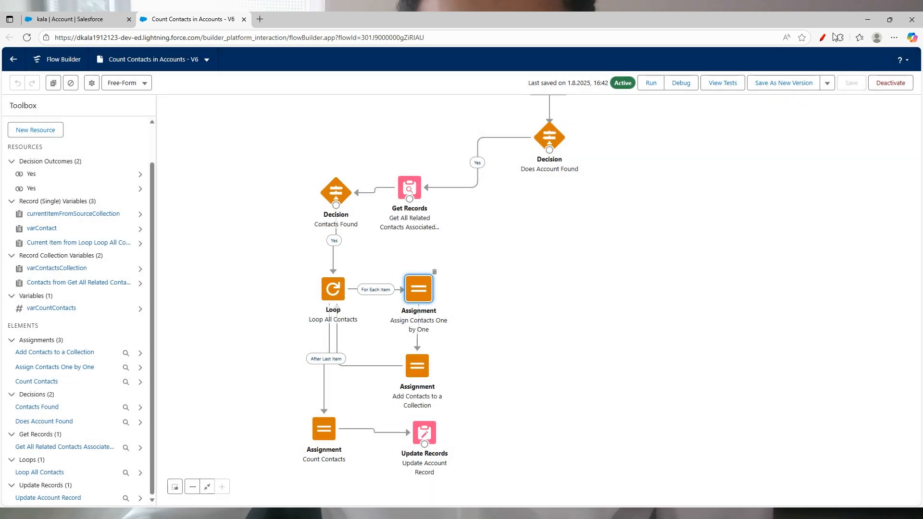
pyautogui.click(823, 37)
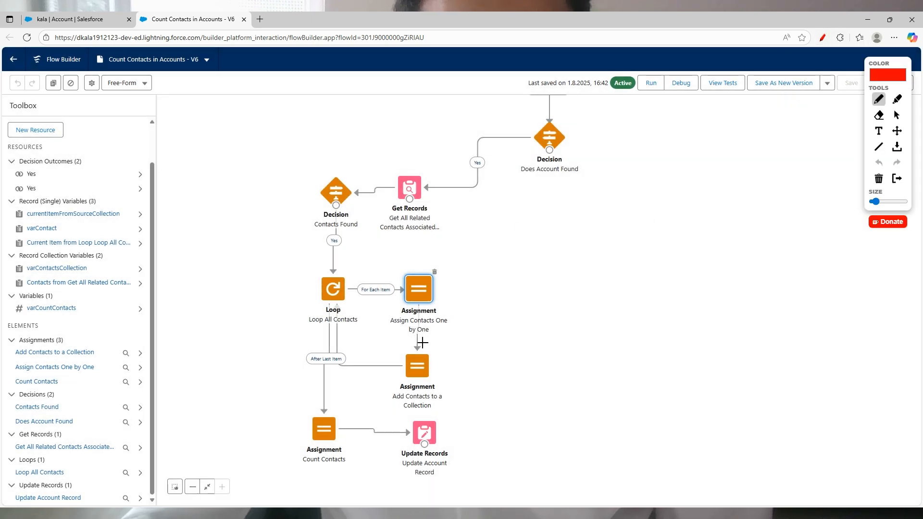
# Step: Open the Add Contacts to a Collection assignment
pyautogui.moveTo(442, 350)
pyautogui.mouseDown()
pyautogui.moveTo(385, 350)
pyautogui.moveTo(397, 424)
pyautogui.moveTo(459, 358)
pyautogui.moveTo(439, 354)
pyautogui.mouseUp()
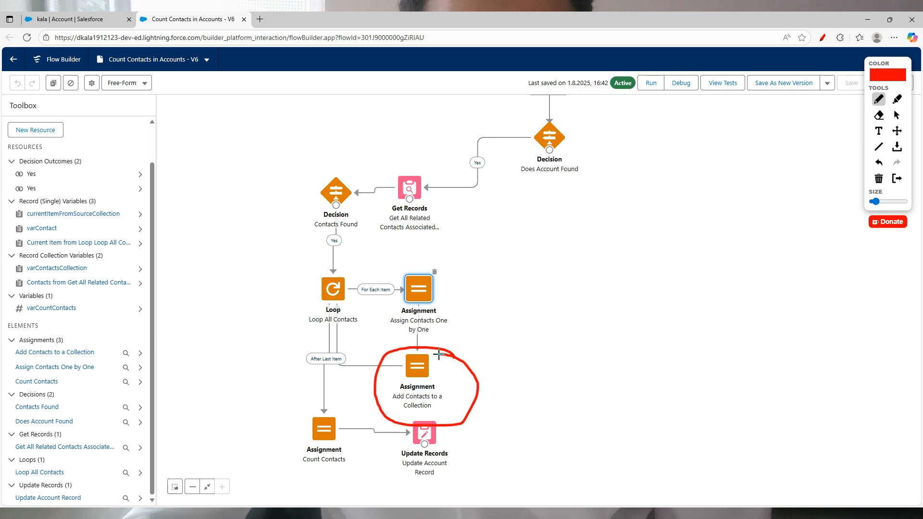
pyautogui.click(822, 37)
pyautogui.doubleClick(422, 382)
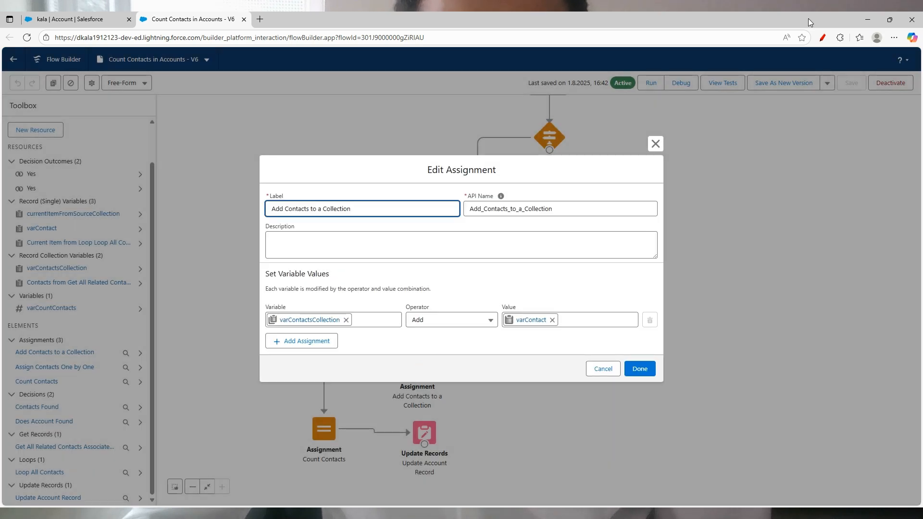
# Step: Annotate how the assignment adds varContact to varContactsCollection
pyautogui.click(823, 38)
pyautogui.moveTo(315, 303); pyautogui.dragTo(364, 267)
pyautogui.moveTo(350, 308)
pyautogui.mouseDown()
pyautogui.moveTo(303, 302)
pyautogui.moveTo(270, 321)
pyautogui.moveTo(342, 339)
pyautogui.moveTo(349, 309)
pyautogui.mouseUp()
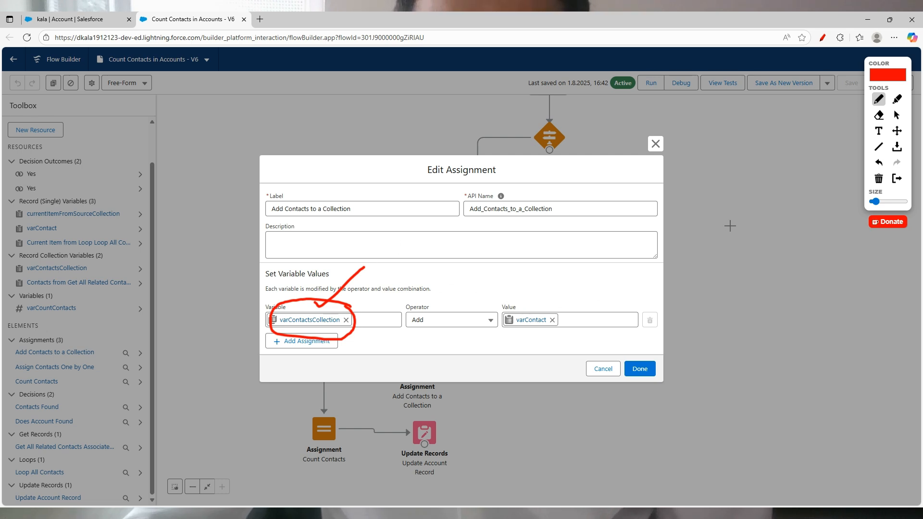
pyautogui.moveTo(258, 131)
pyautogui.mouseDown()
pyautogui.moveTo(244, 193)
pyautogui.moveTo(375, 208)
pyautogui.moveTo(372, 125)
pyautogui.mouseUp()
pyautogui.moveTo(612, 128)
pyautogui.mouseDown()
pyautogui.moveTo(530, 120)
pyautogui.moveTo(556, 247)
pyautogui.moveTo(657, 144)
pyautogui.moveTo(620, 124)
pyautogui.mouseUp()
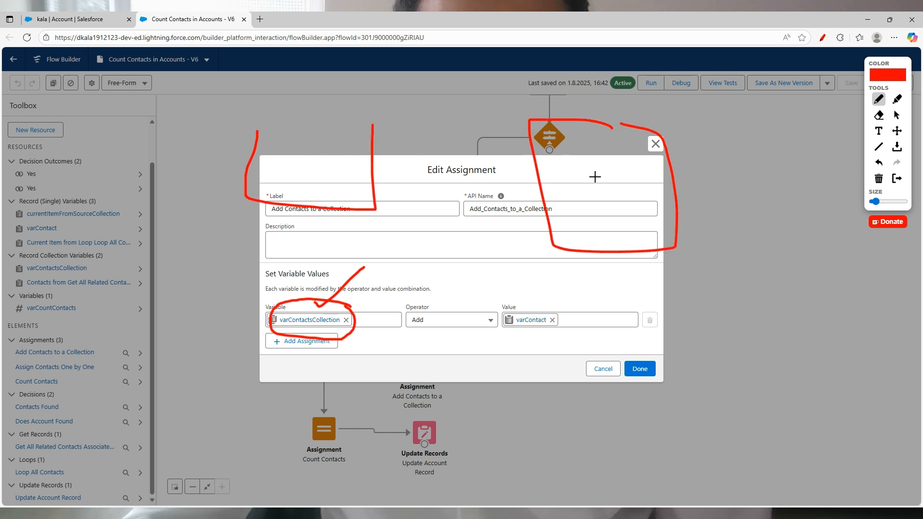
pyautogui.moveTo(581, 159)
pyautogui.mouseDown()
pyautogui.moveTo(583, 175)
pyautogui.moveTo(627, 178)
pyautogui.moveTo(650, 164)
pyautogui.mouseUp()
pyautogui.moveTo(590, 214); pyautogui.dragTo(650, 215)
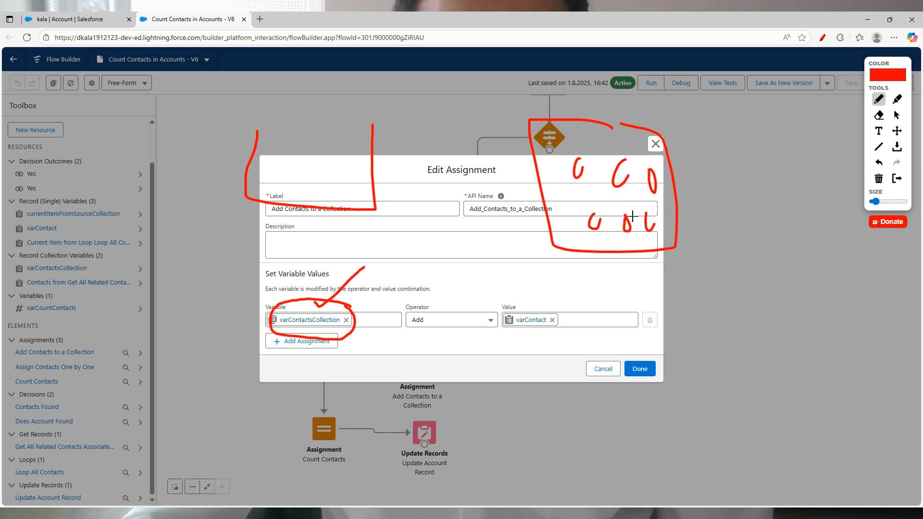
pyautogui.moveTo(572, 156)
pyautogui.mouseDown()
pyautogui.moveTo(433, 84)
pyautogui.moveTo(332, 142)
pyautogui.mouseUp()
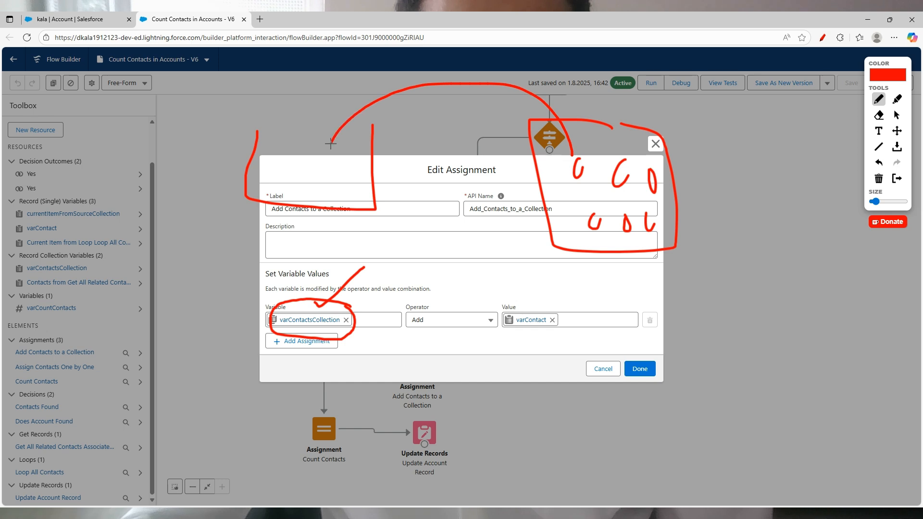
pyautogui.moveTo(624, 154)
pyautogui.mouseDown()
pyautogui.moveTo(337, 67)
pyautogui.moveTo(289, 142)
pyautogui.moveTo(303, 118)
pyautogui.mouseUp()
pyautogui.moveTo(650, 185)
pyautogui.mouseDown()
pyautogui.moveTo(683, 137)
pyautogui.moveTo(288, 111)
pyautogui.moveTo(255, 166)
pyautogui.moveTo(271, 156)
pyautogui.mouseUp()
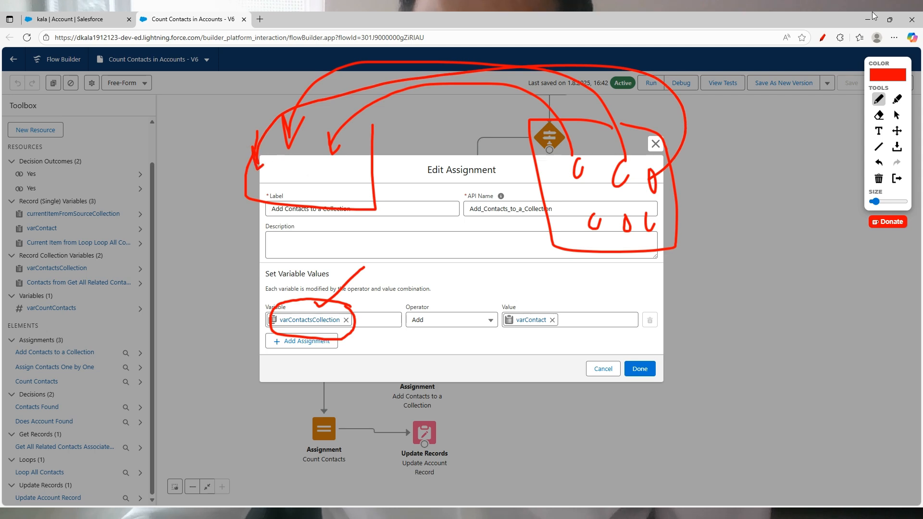
# Step: Close the Add Contacts to a Collection settings and scroll the canvas down
pyautogui.click(823, 37)
pyautogui.click(655, 144)
pyautogui.scroll(-3, 532, 352)
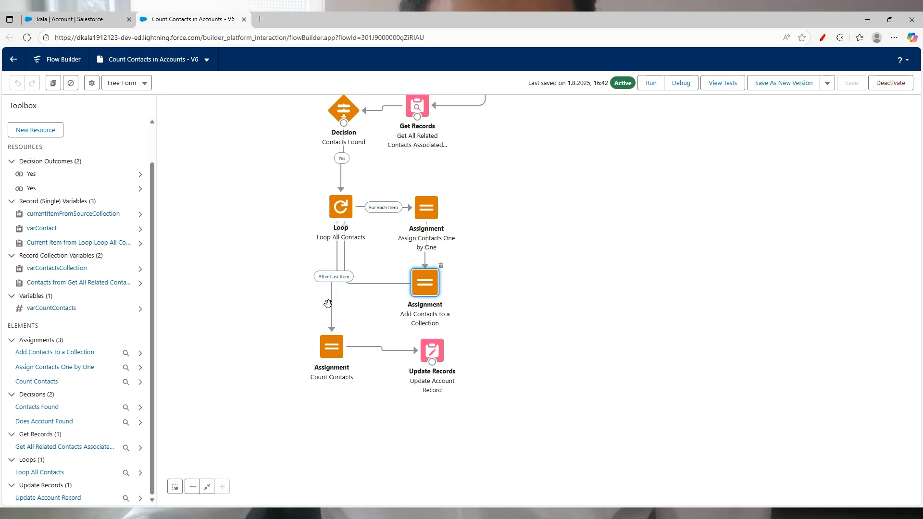
# Step: In Count Contacts, mark varCountContacts Equals Count of varContactsCollection, then close it
pyautogui.doubleClick(340, 343)
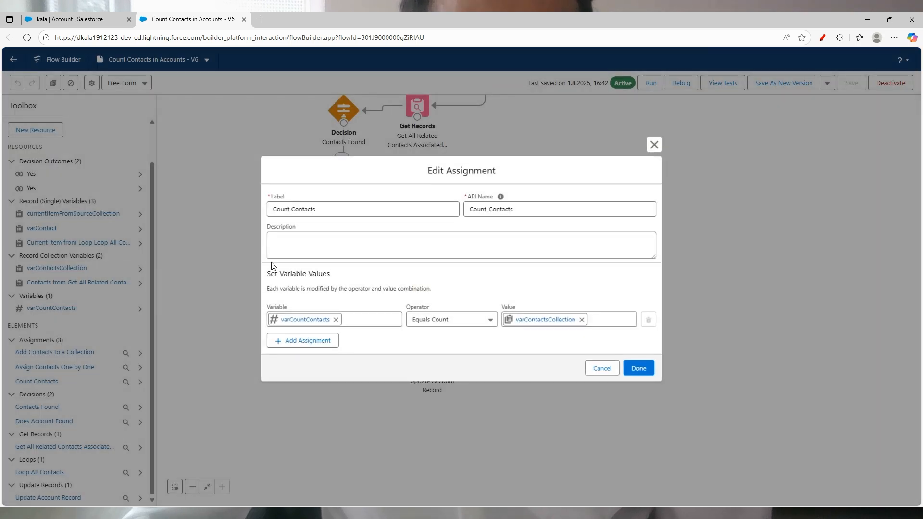
pyautogui.click(822, 37)
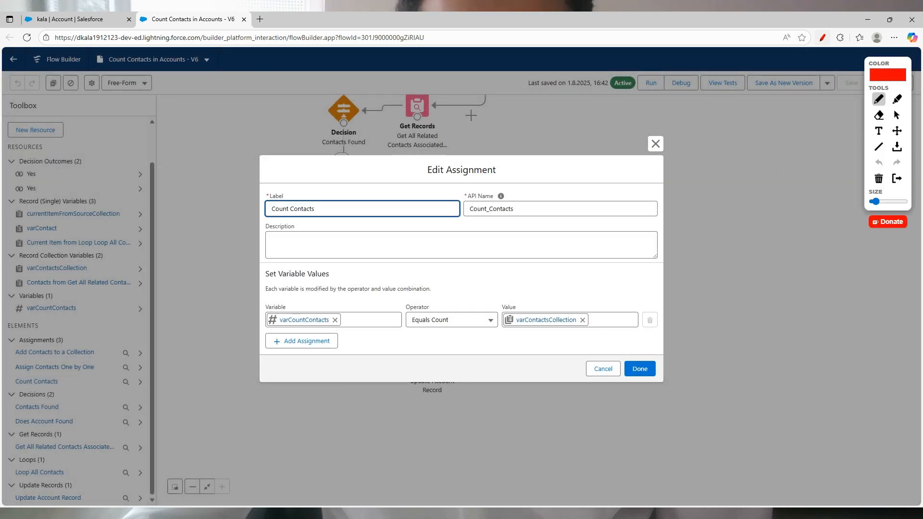
pyautogui.moveTo(355, 299)
pyautogui.mouseDown()
pyautogui.moveTo(265, 304)
pyautogui.moveTo(290, 363)
pyautogui.moveTo(341, 301)
pyautogui.mouseUp()
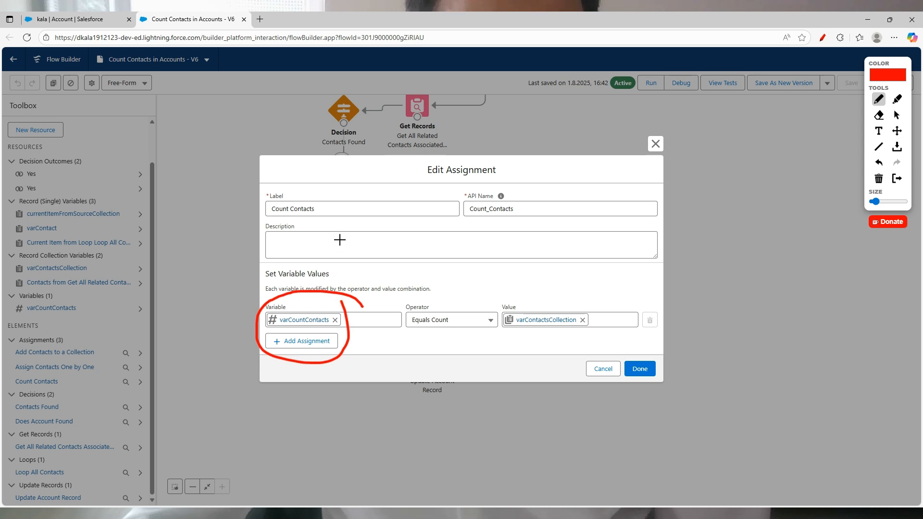
pyautogui.moveTo(339, 240)
pyautogui.mouseDown()
pyautogui.moveTo(332, 278)
pyautogui.moveTo(346, 271)
pyautogui.mouseUp()
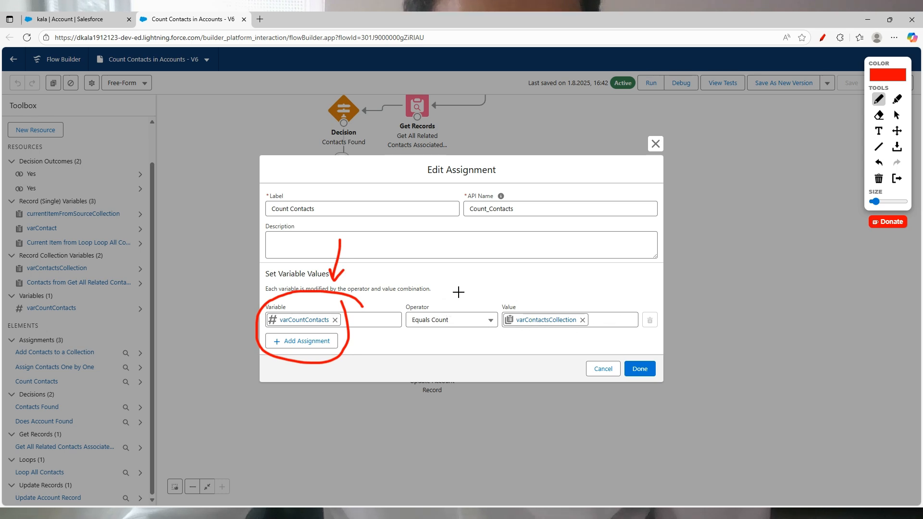
pyautogui.moveTo(481, 294)
pyautogui.mouseDown()
pyautogui.moveTo(400, 330)
pyautogui.moveTo(486, 345)
pyautogui.moveTo(474, 285)
pyautogui.mouseUp()
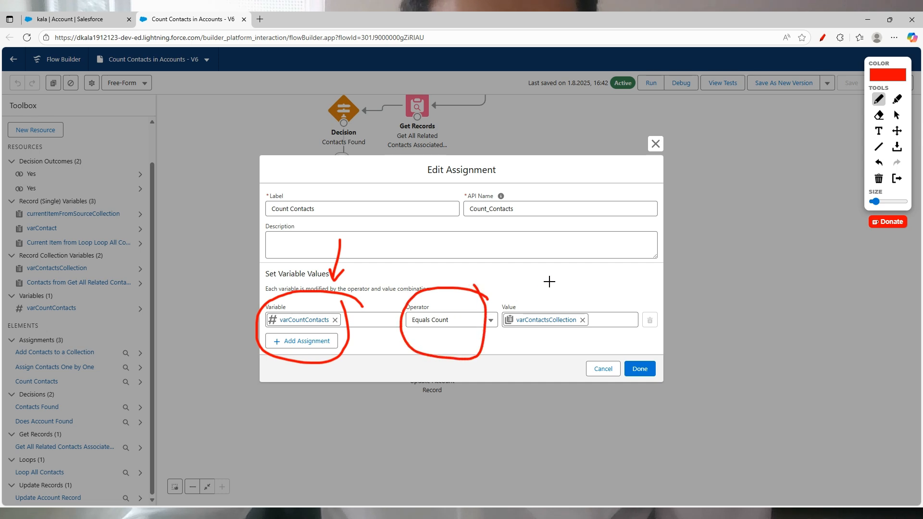
pyautogui.moveTo(551, 270); pyautogui.dragTo(547, 294)
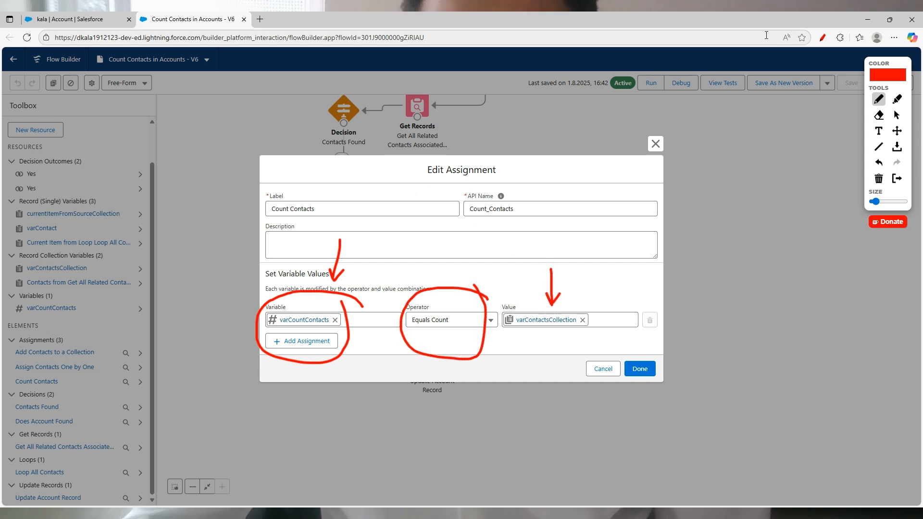
pyautogui.click(824, 40)
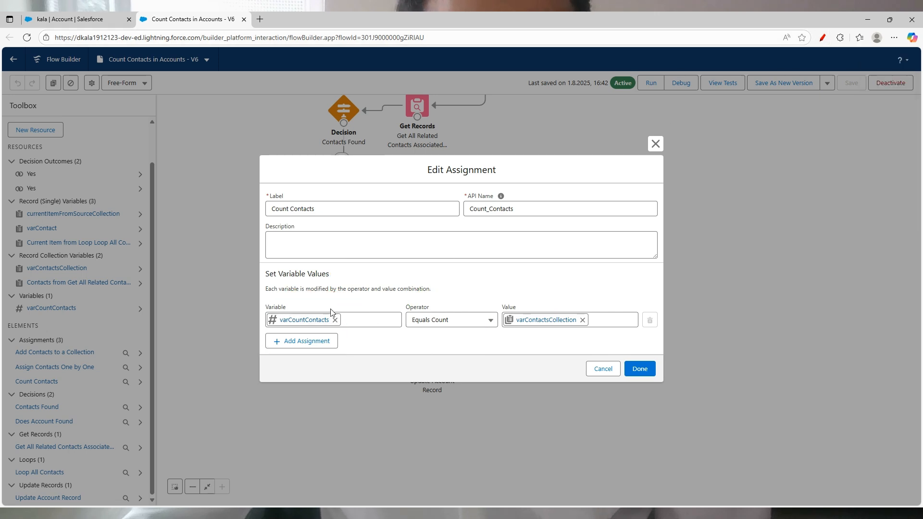
pyautogui.click(656, 144)
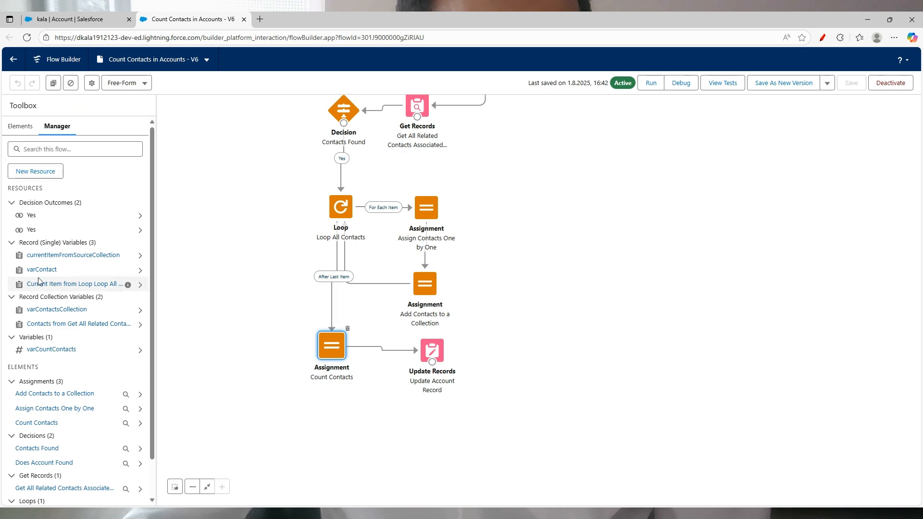
# Step: Check the varCountContacts variable's settings, then reopen and cancel the Count Contacts assignment
pyautogui.click(67, 351)
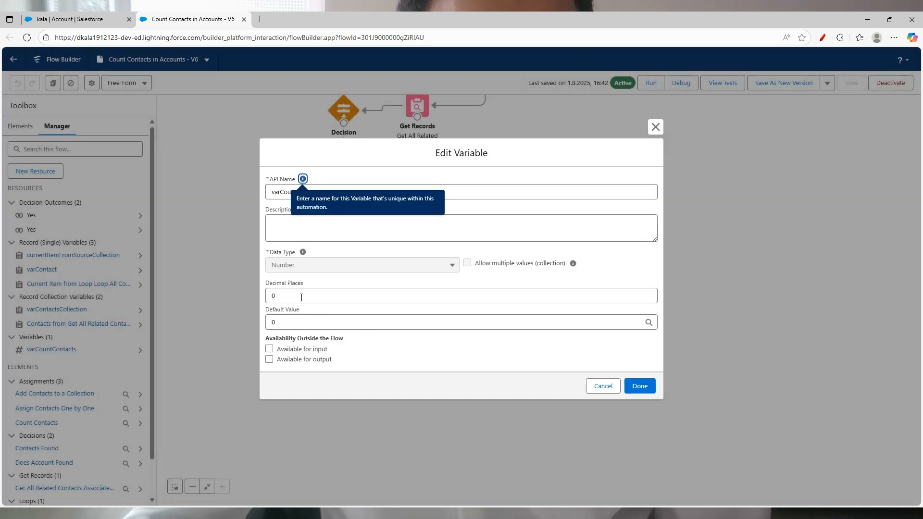
pyautogui.click(655, 127)
pyautogui.moveTo(678, 307); pyautogui.dragTo(680, 278)
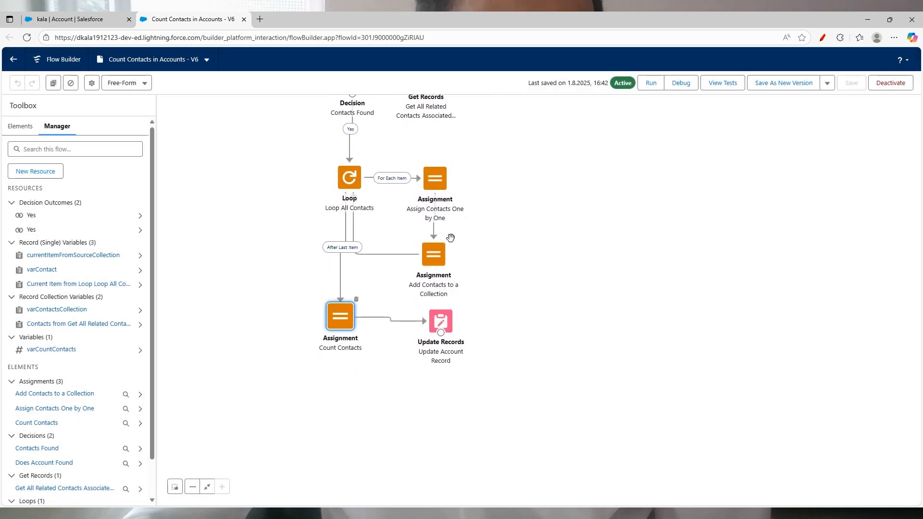
pyautogui.doubleClick(338, 323)
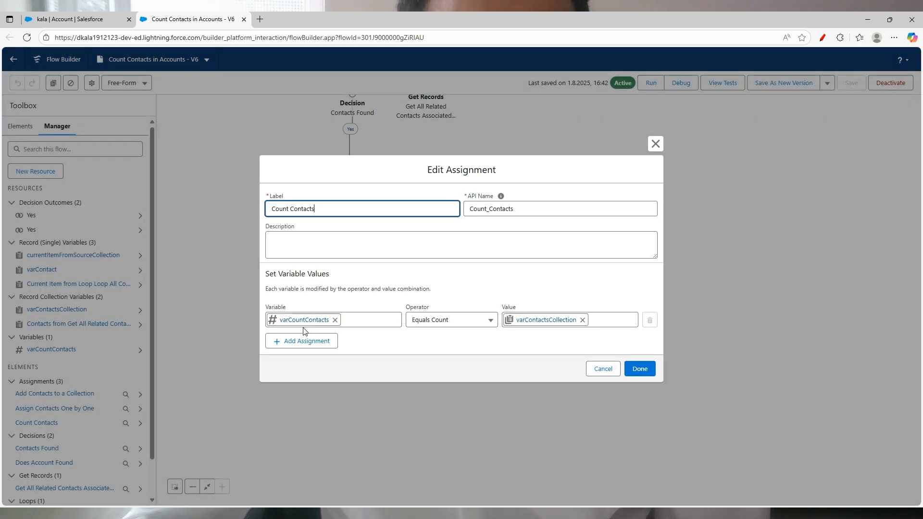
pyautogui.click(600, 369)
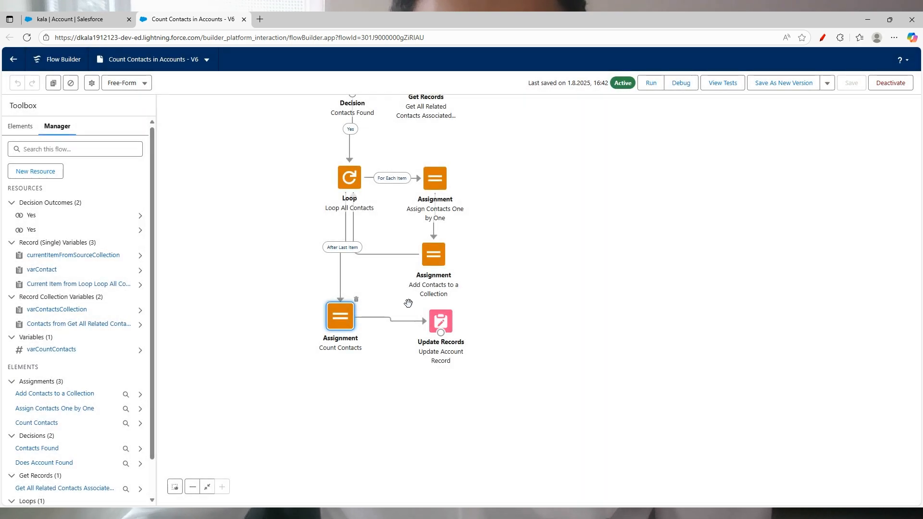
# Step: Mark Update Account Record's Account ID filter and varCountContacts mapping, then go to the account
pyautogui.doubleClick(448, 325)
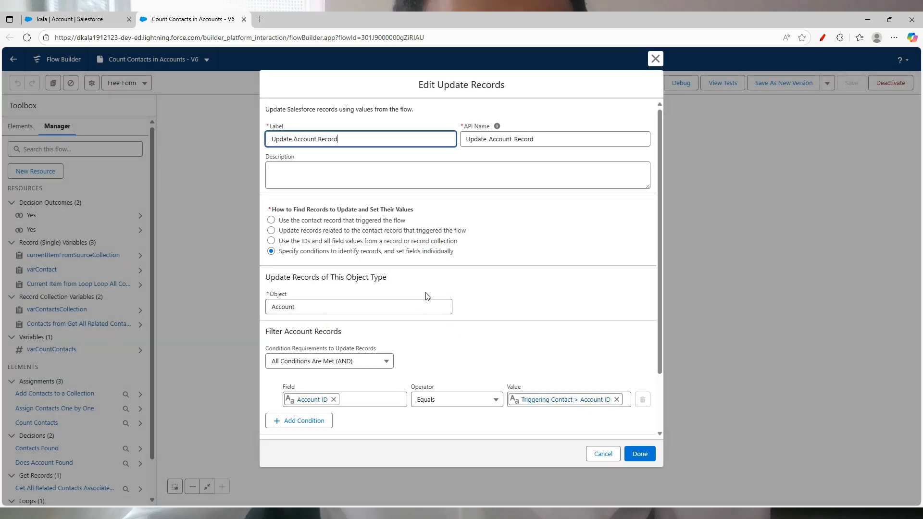
pyautogui.scroll(-3, 466, 259)
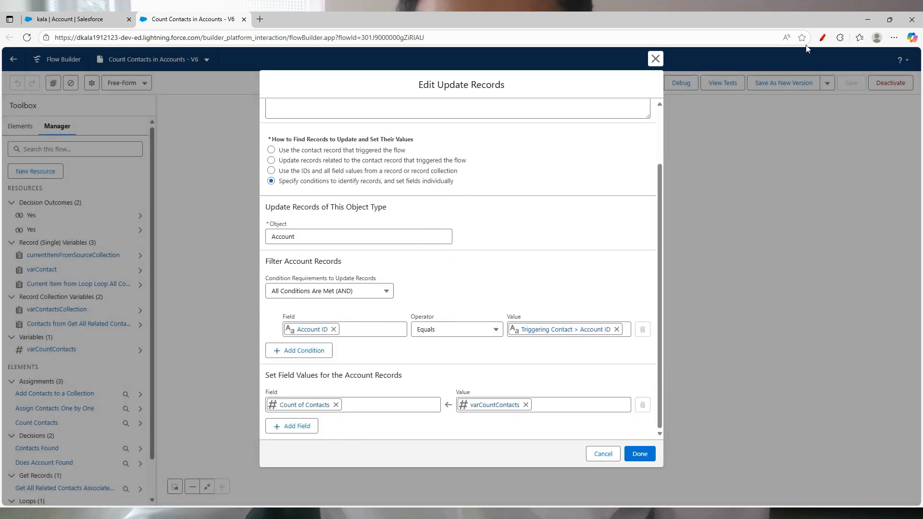
pyautogui.click(821, 40)
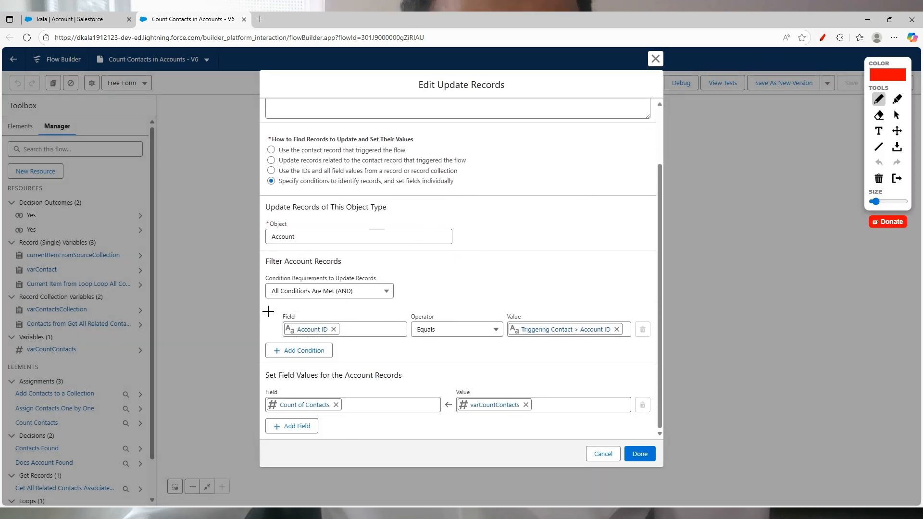
pyautogui.moveTo(273, 331)
pyautogui.mouseDown()
pyautogui.moveTo(368, 346)
pyautogui.moveTo(616, 355)
pyautogui.moveTo(631, 332)
pyautogui.moveTo(632, 305)
pyautogui.mouseUp()
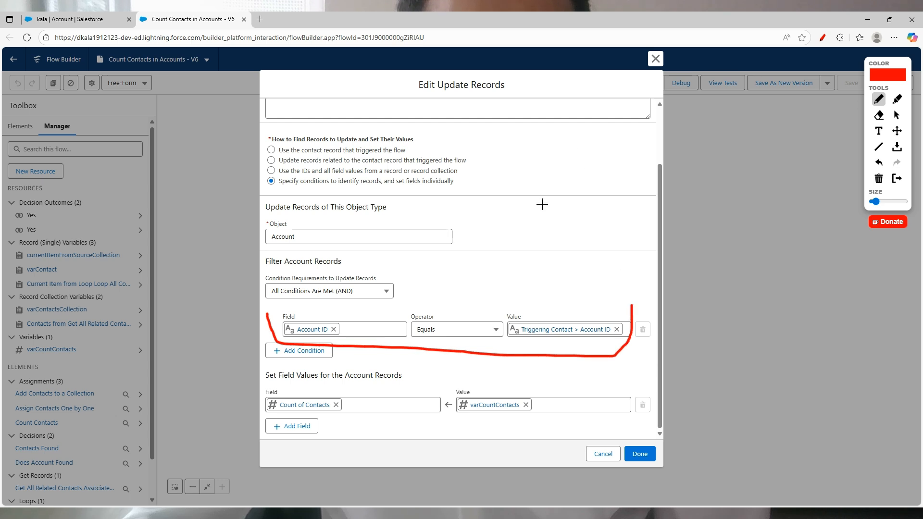
pyautogui.moveTo(529, 273); pyautogui.dragTo(571, 233)
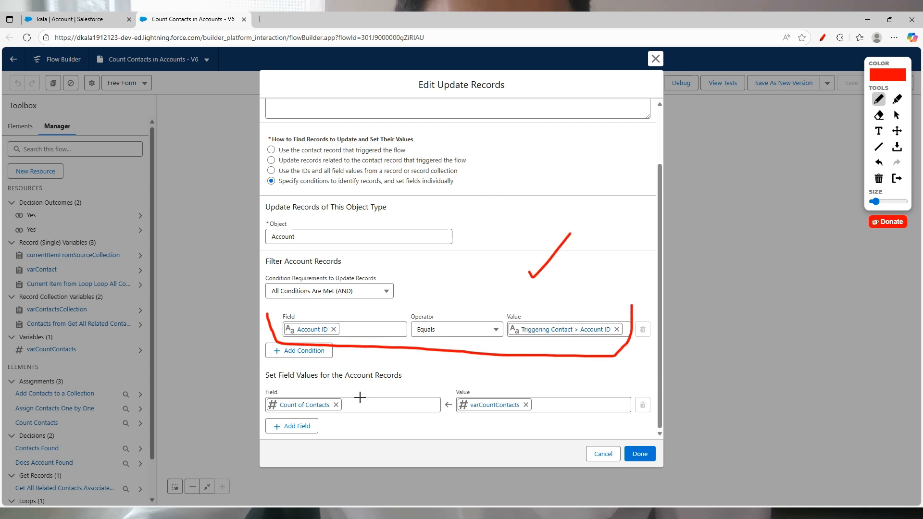
pyautogui.moveTo(297, 386); pyautogui.dragTo(333, 366)
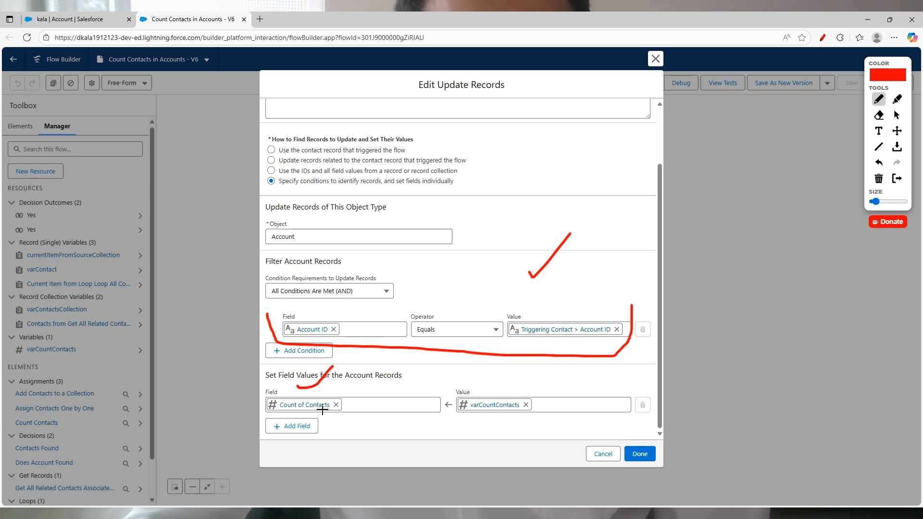
pyautogui.moveTo(284, 450)
pyautogui.mouseDown()
pyautogui.moveTo(297, 461)
pyautogui.moveTo(344, 442)
pyautogui.mouseUp()
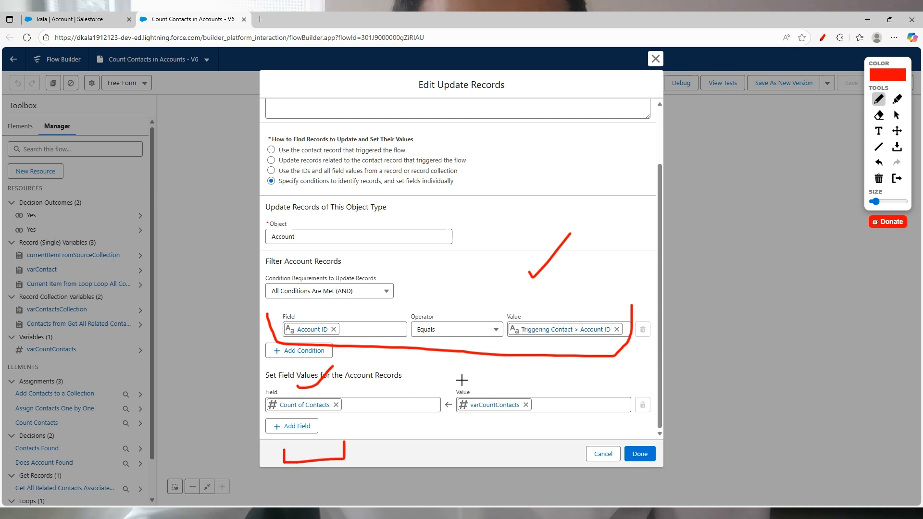
pyautogui.moveTo(548, 394)
pyautogui.mouseDown()
pyautogui.moveTo(474, 384)
pyautogui.moveTo(495, 431)
pyautogui.moveTo(548, 407)
pyautogui.mouseUp()
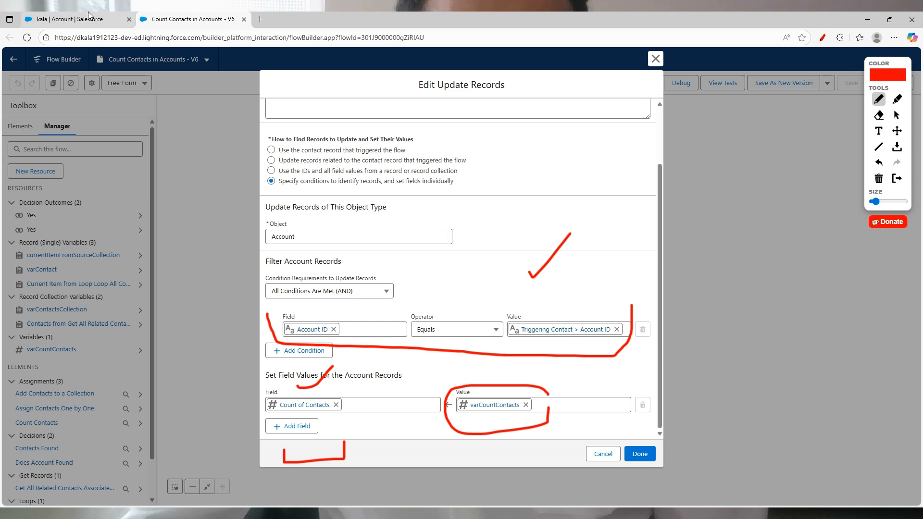
pyautogui.click(70, 19)
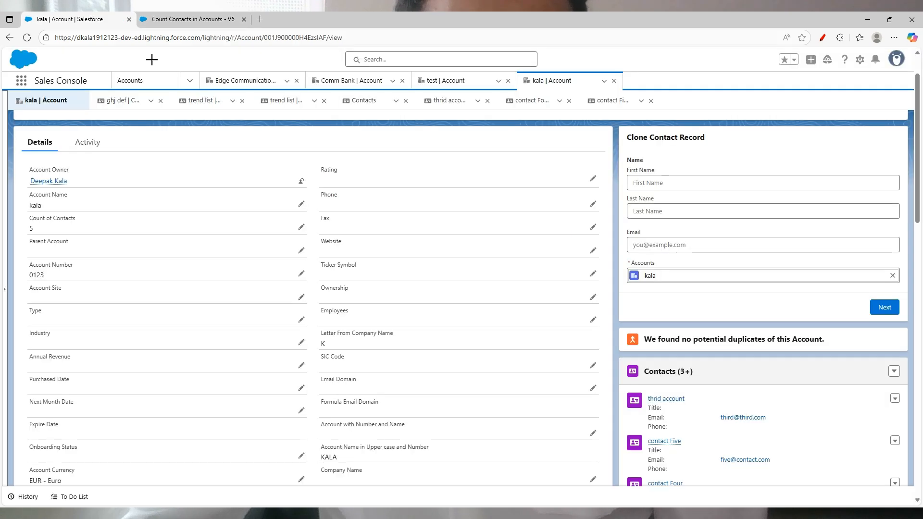
# Step: Highlight the account's Count of Contacts value of 5, then return to the Count Contacts in Accounts flow
pyautogui.click(823, 38)
pyautogui.moveTo(111, 211)
pyautogui.mouseDown()
pyautogui.moveTo(27, 212)
pyautogui.moveTo(58, 239)
pyautogui.moveTo(98, 207)
pyautogui.mouseUp()
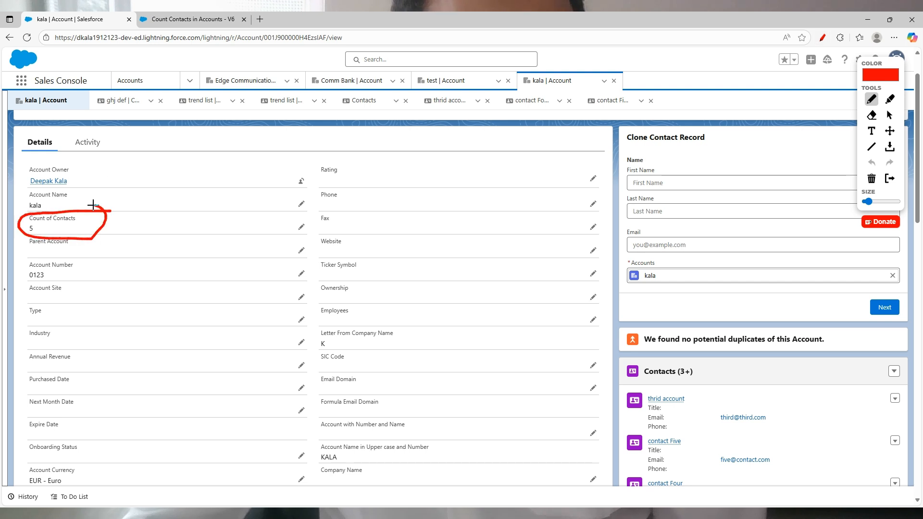
pyautogui.click(822, 37)
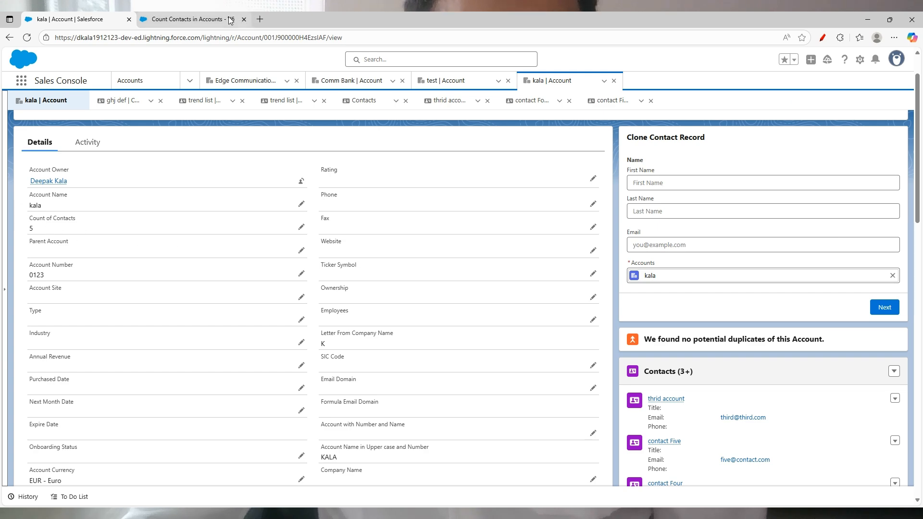
pyautogui.click(193, 19)
pyautogui.click(834, 38)
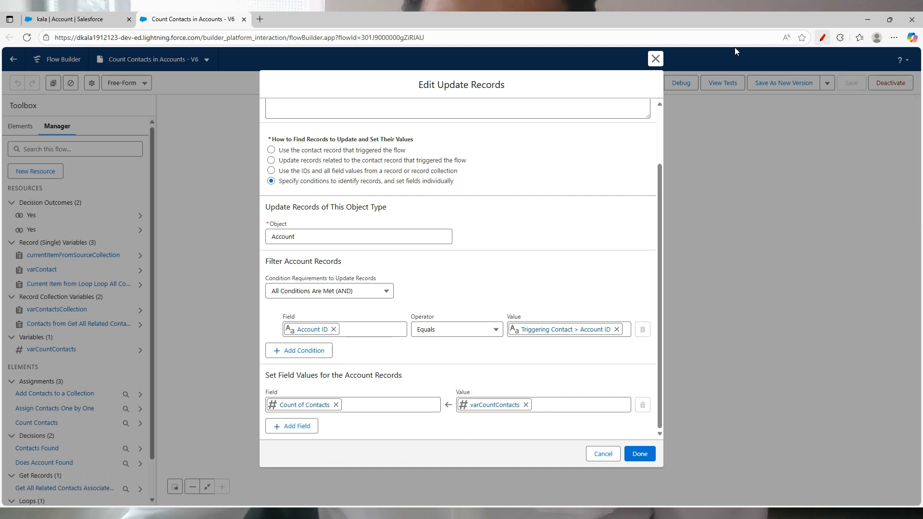
# Step: Close the Update Account Record settings, scroll the canvas up, and glance at the account record before returning
pyautogui.click(655, 59)
pyautogui.scroll(5, 732, 164)
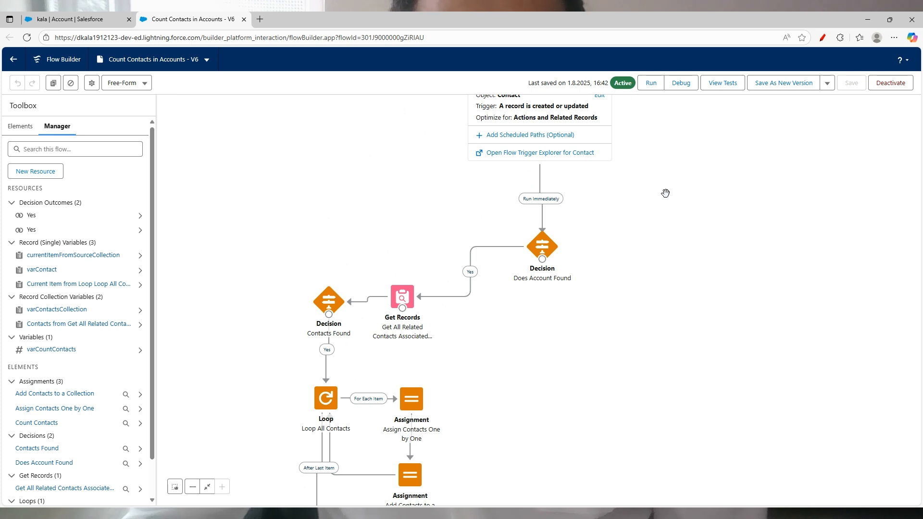
pyautogui.click(72, 19)
pyautogui.click(151, 19)
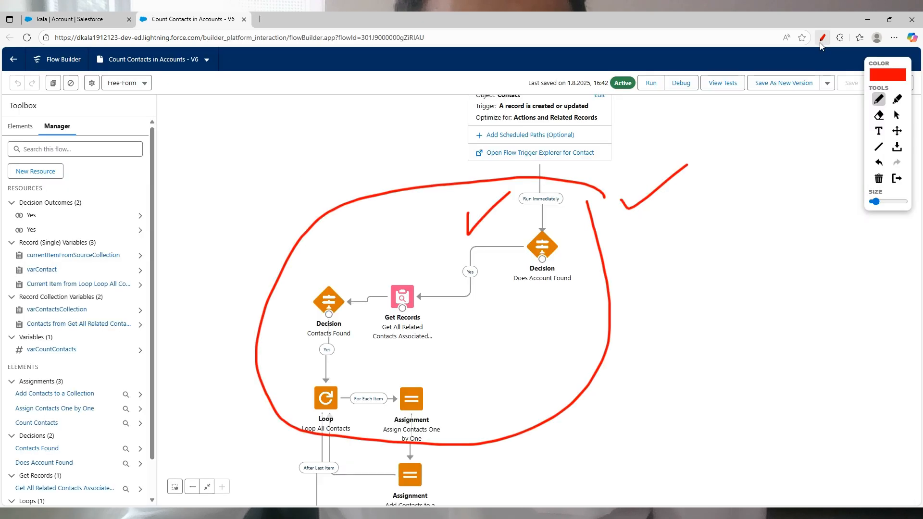